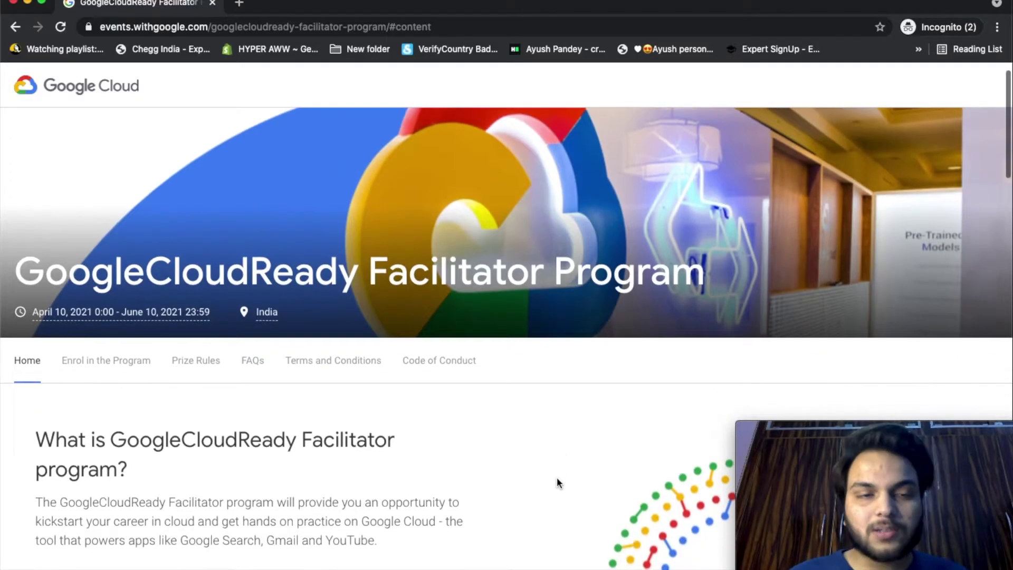
- Scroll to the Track 1 list and open the Understanding Your Google Cloud Costs quest
{"action": "scroll", "coordinate": [557, 479], "scroll_direction": "down", "scroll_amount": 10}
{"action": "scroll", "coordinate": [557, 481], "scroll_direction": "down", "scroll_amount": 5}
{"action": "scroll", "coordinate": [557, 481], "scroll_direction": "down", "scroll_amount": 5}
{"action": "scroll", "coordinate": [557, 481], "scroll_direction": "down", "scroll_amount": 3}
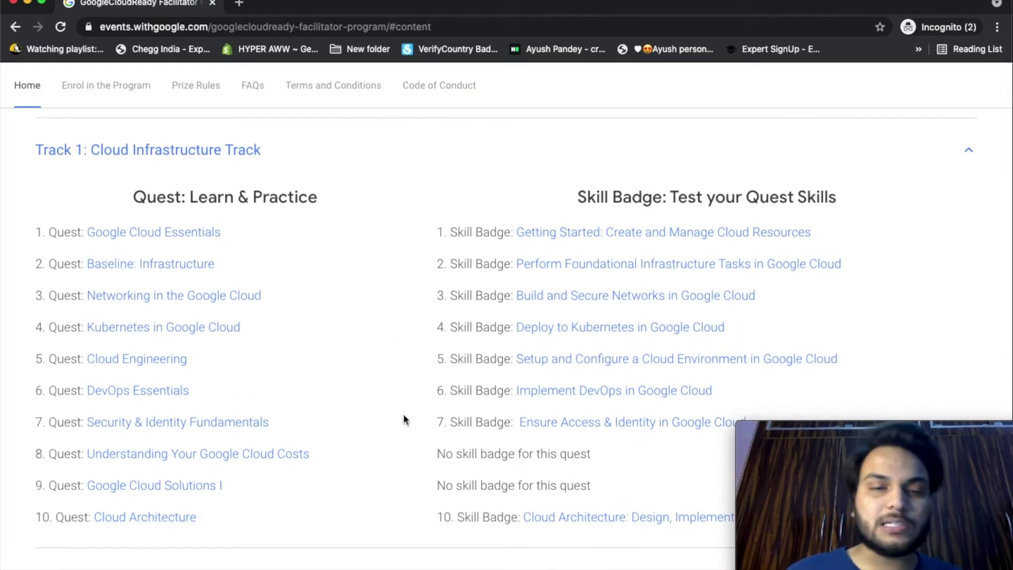
{"action": "scroll", "coordinate": [533, 375], "scroll_direction": "down", "scroll_amount": 1}
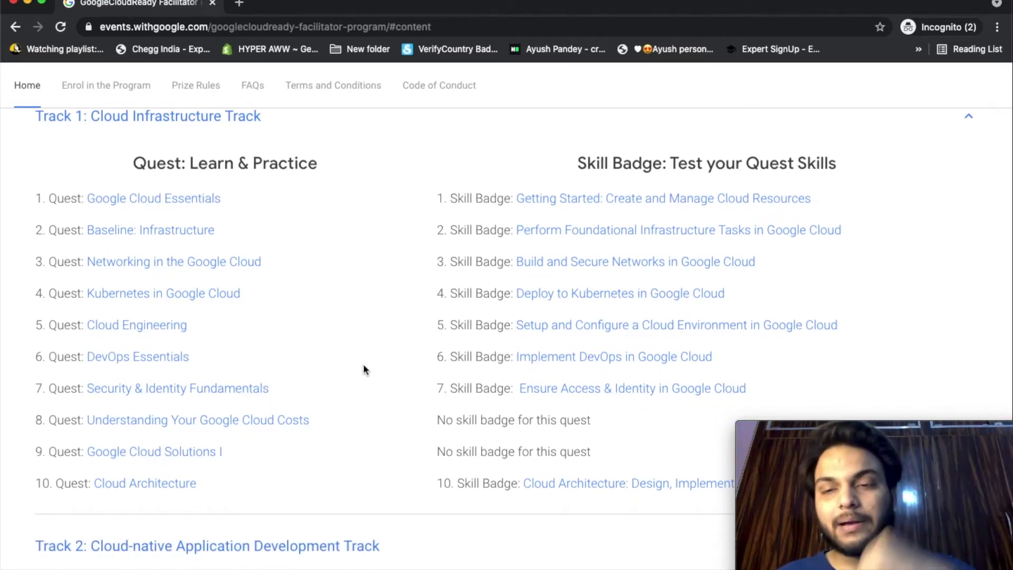
{"action": "scroll", "coordinate": [364, 365], "scroll_direction": "down", "scroll_amount": 1}
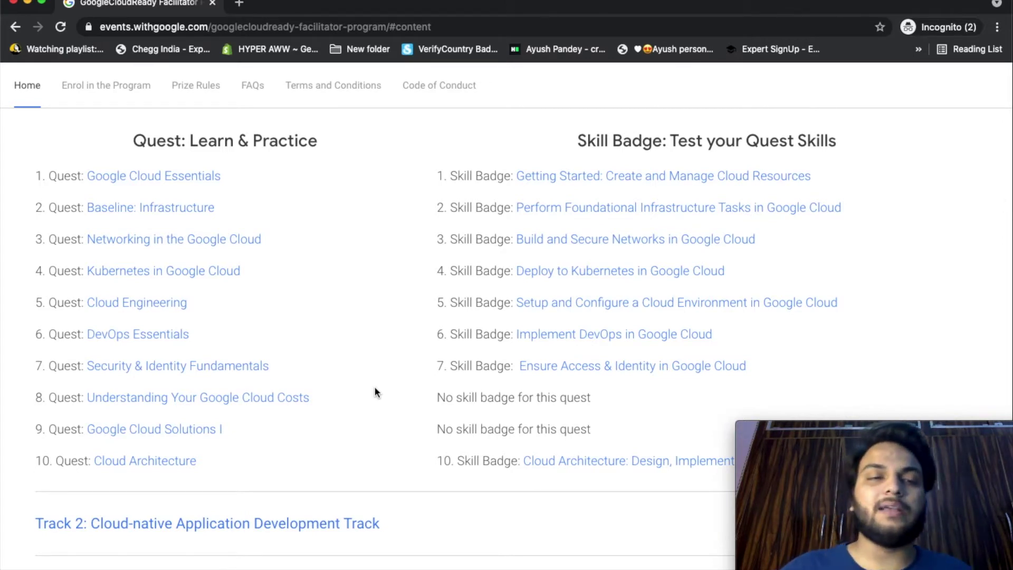
{"action": "left_click", "coordinate": [289, 398]}
- Open the GSP623 lab 'Examining BigQuery Billing Data in Google Sheets' from the quest's outline
{"action": "scroll", "coordinate": [609, 437], "scroll_direction": "down", "scroll_amount": 4}
{"action": "scroll", "coordinate": [609, 438], "scroll_direction": "down", "scroll_amount": 2}
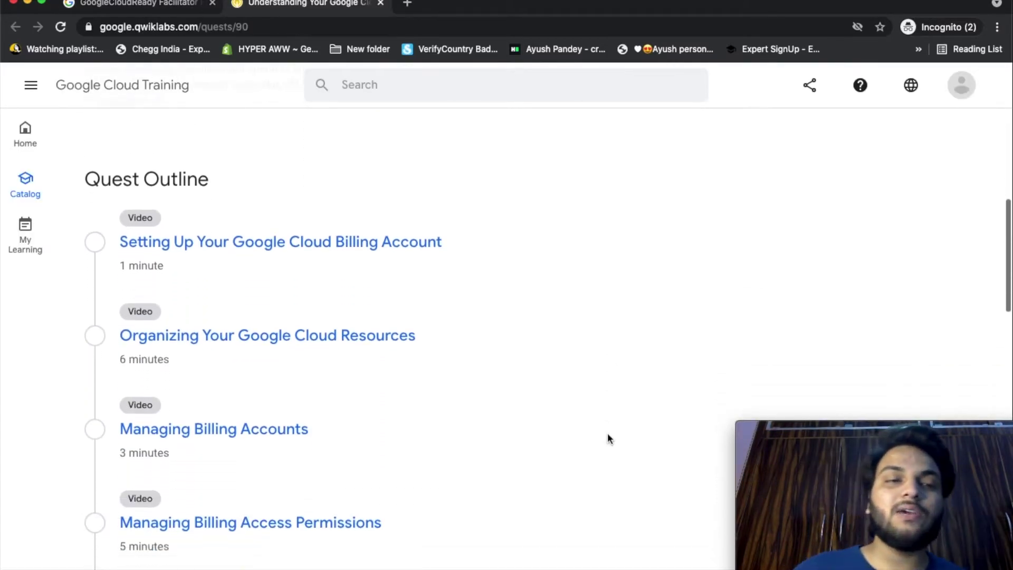
{"action": "scroll", "coordinate": [609, 437], "scroll_direction": "down", "scroll_amount": 4}
{"action": "scroll", "coordinate": [610, 438], "scroll_direction": "up", "scroll_amount": 1}
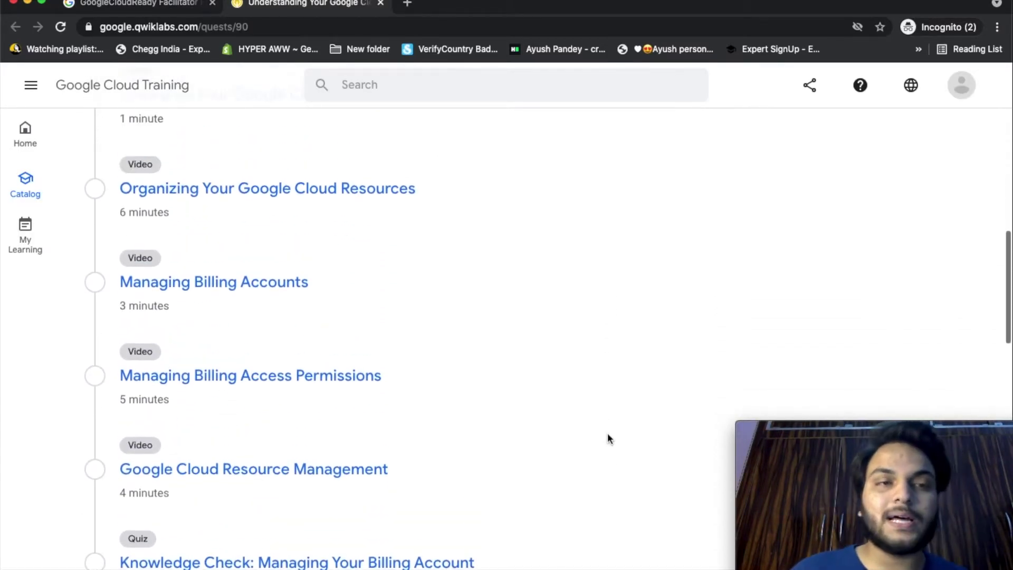
{"action": "scroll", "coordinate": [609, 438], "scroll_direction": "down", "scroll_amount": 2}
{"action": "scroll", "coordinate": [610, 438], "scroll_direction": "down", "scroll_amount": 4}
{"action": "scroll", "coordinate": [609, 438], "scroll_direction": "down", "scroll_amount": 2}
{"action": "scroll", "coordinate": [610, 438], "scroll_direction": "down", "scroll_amount": 6}
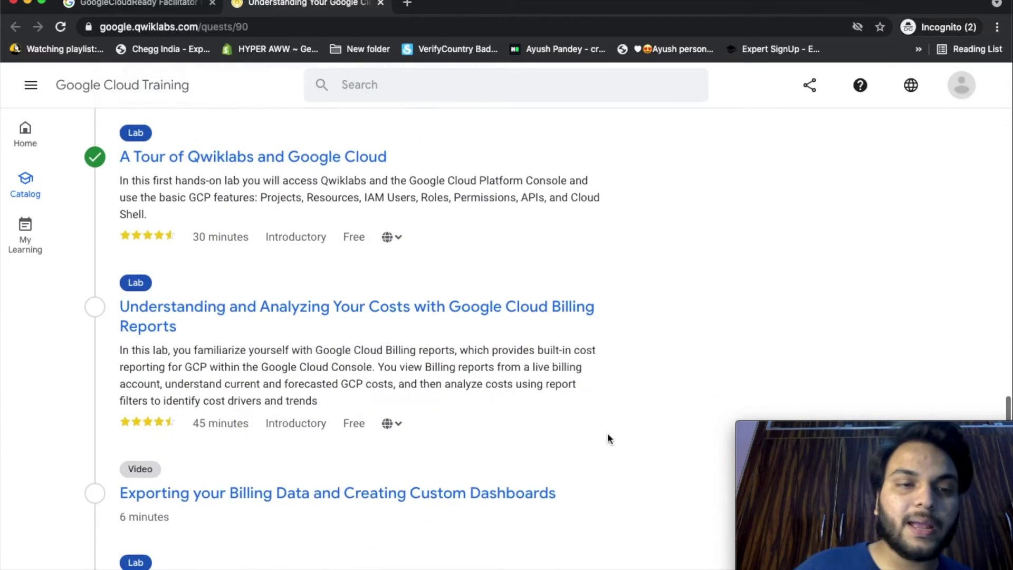
{"action": "scroll", "coordinate": [607, 434], "scroll_direction": "down", "scroll_amount": 7}
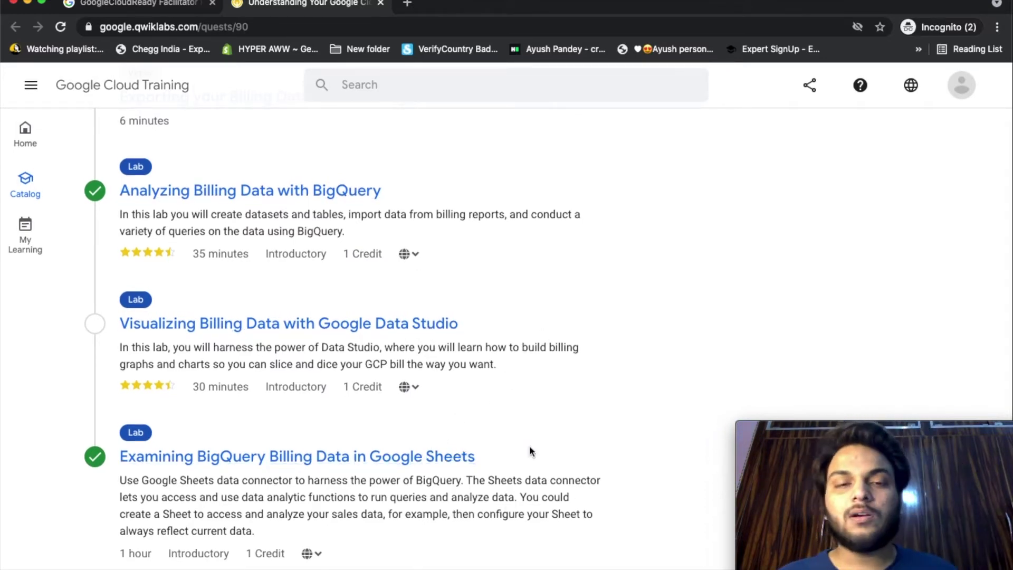
{"action": "left_click", "coordinate": [295, 456]}
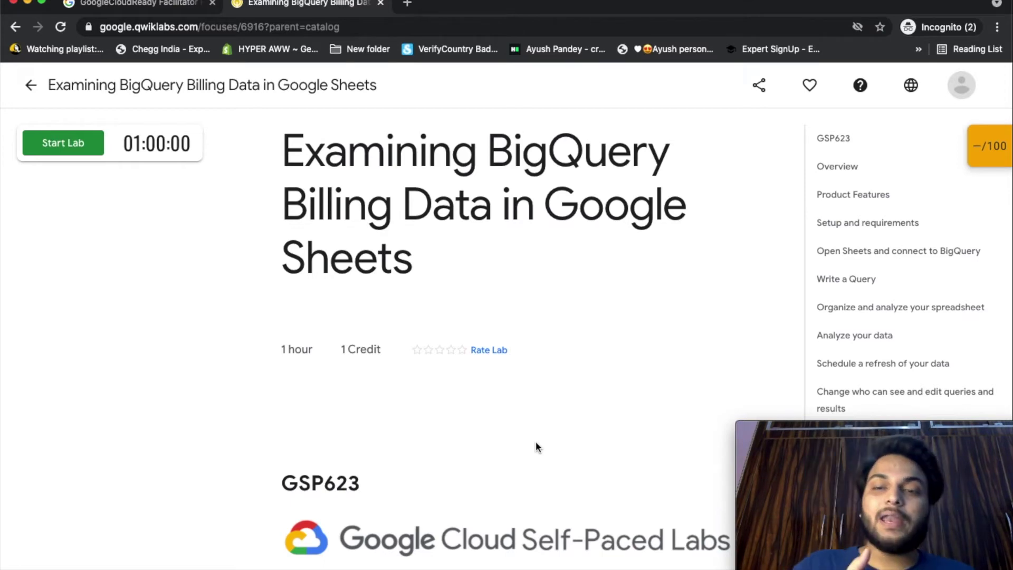
{"action": "scroll", "coordinate": [536, 442], "scroll_direction": "down", "scroll_amount": 10}
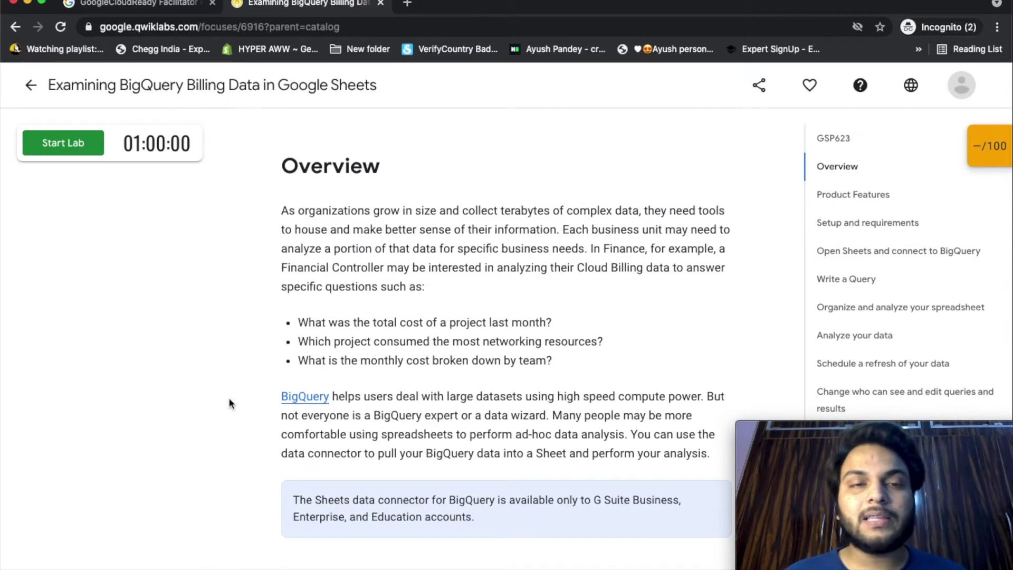
- Scroll past Overview, Objectives and Product Features down to Setup and requirements
{"action": "scroll", "coordinate": [210, 340], "scroll_direction": "down", "scroll_amount": 2}
{"action": "scroll", "coordinate": [333, 442], "scroll_direction": "down", "scroll_amount": 1}
{"action": "scroll", "coordinate": [334, 442], "scroll_direction": "down", "scroll_amount": 4}
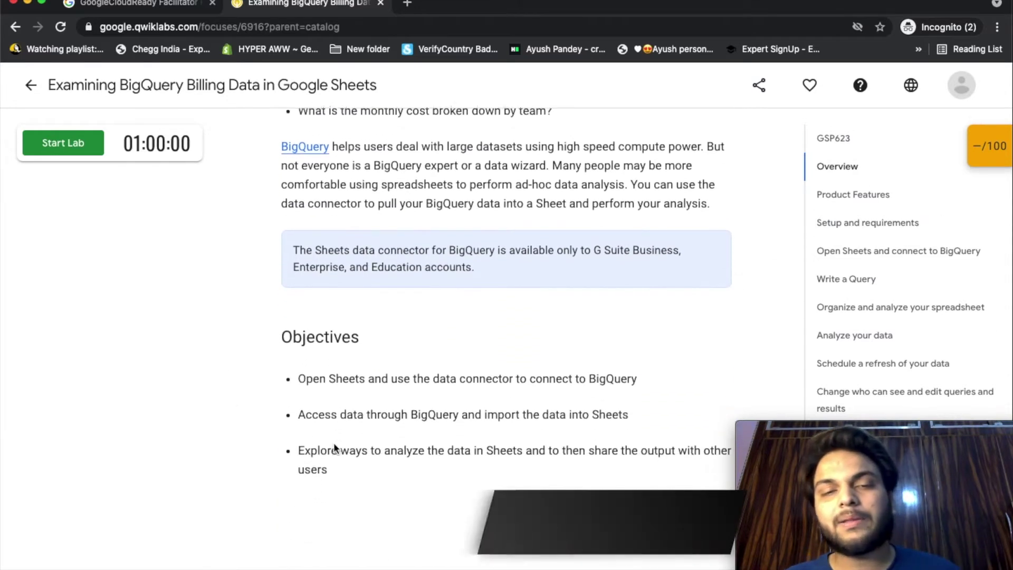
{"action": "scroll", "coordinate": [335, 445], "scroll_direction": "down", "scroll_amount": 2}
{"action": "scroll", "coordinate": [334, 446], "scroll_direction": "down", "scroll_amount": 2}
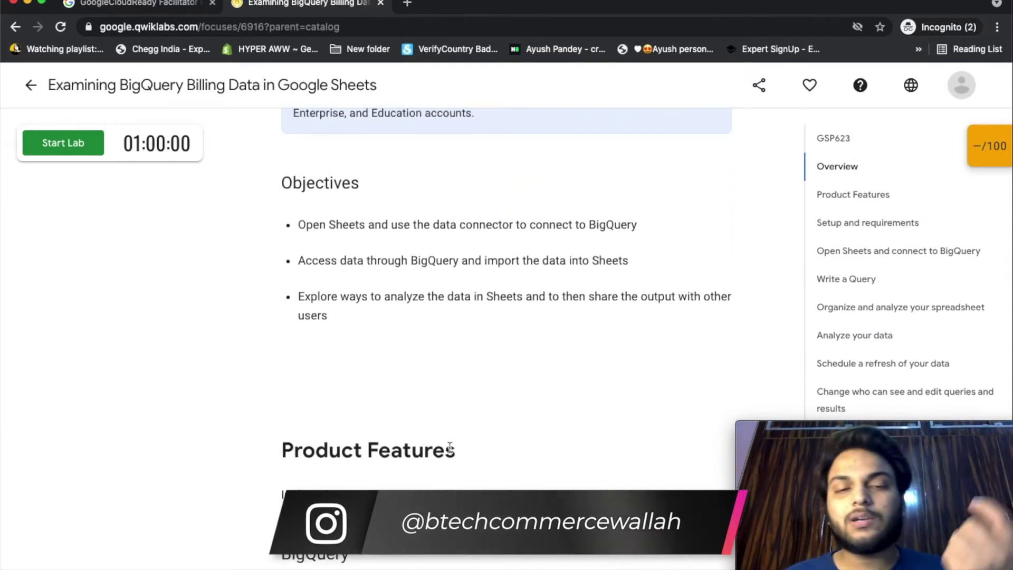
{"action": "scroll", "coordinate": [449, 447], "scroll_direction": "down", "scroll_amount": 6}
{"action": "scroll", "coordinate": [449, 446], "scroll_direction": "down", "scroll_amount": 2}
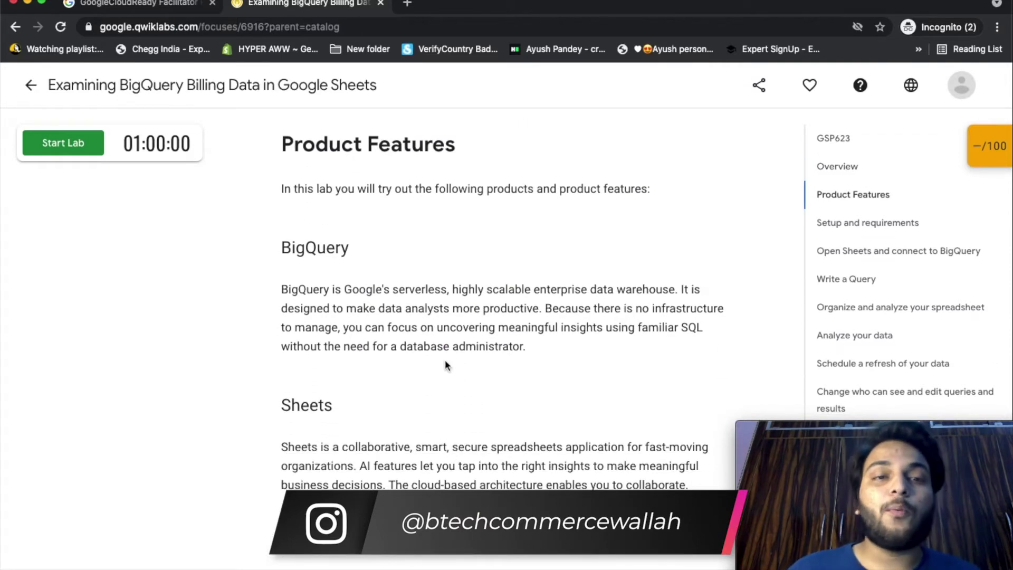
{"action": "scroll", "coordinate": [445, 363], "scroll_direction": "down", "scroll_amount": 1}
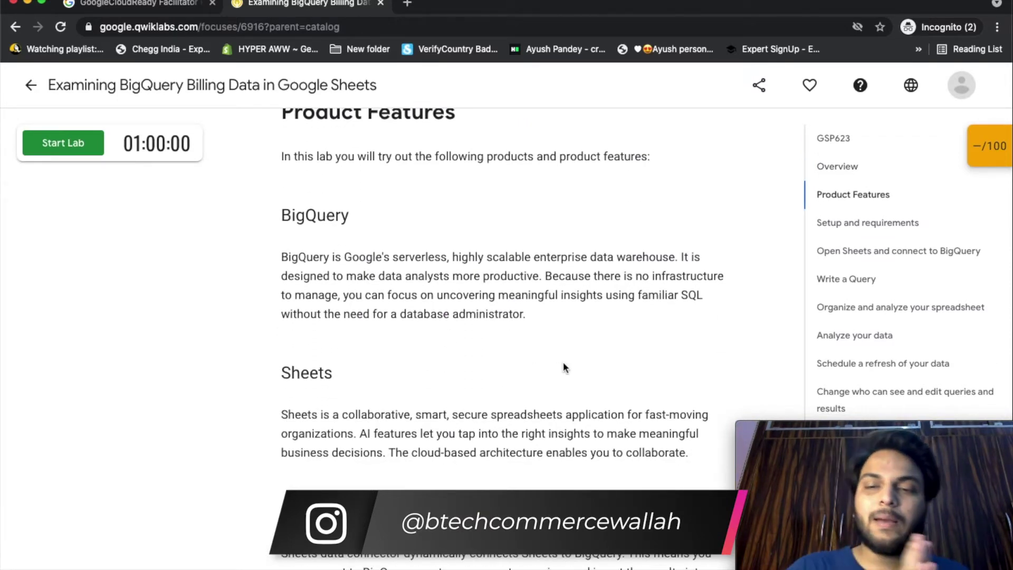
{"action": "scroll", "coordinate": [564, 365], "scroll_direction": "down", "scroll_amount": 3}
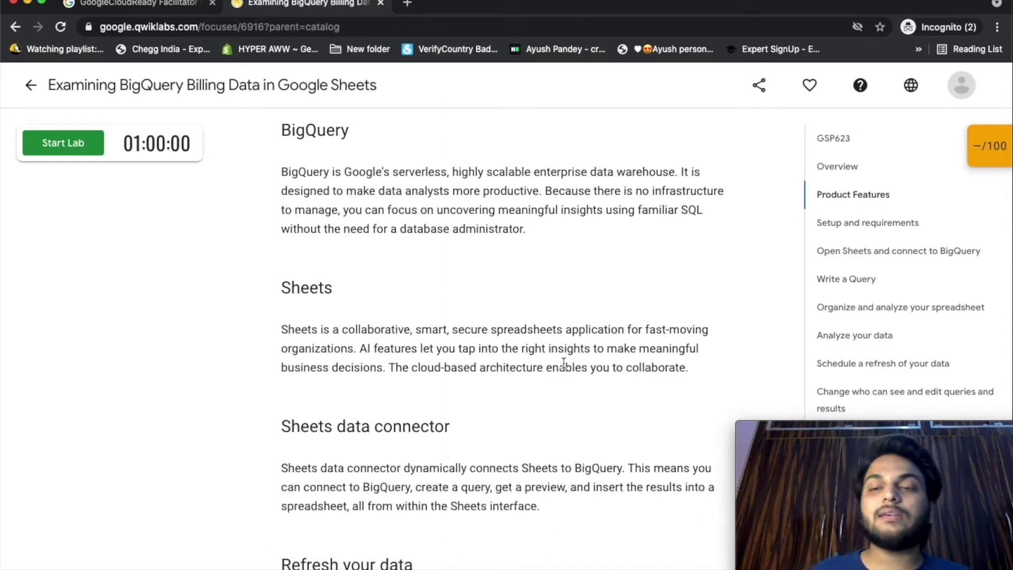
{"action": "scroll", "coordinate": [563, 363], "scroll_direction": "down", "scroll_amount": 5}
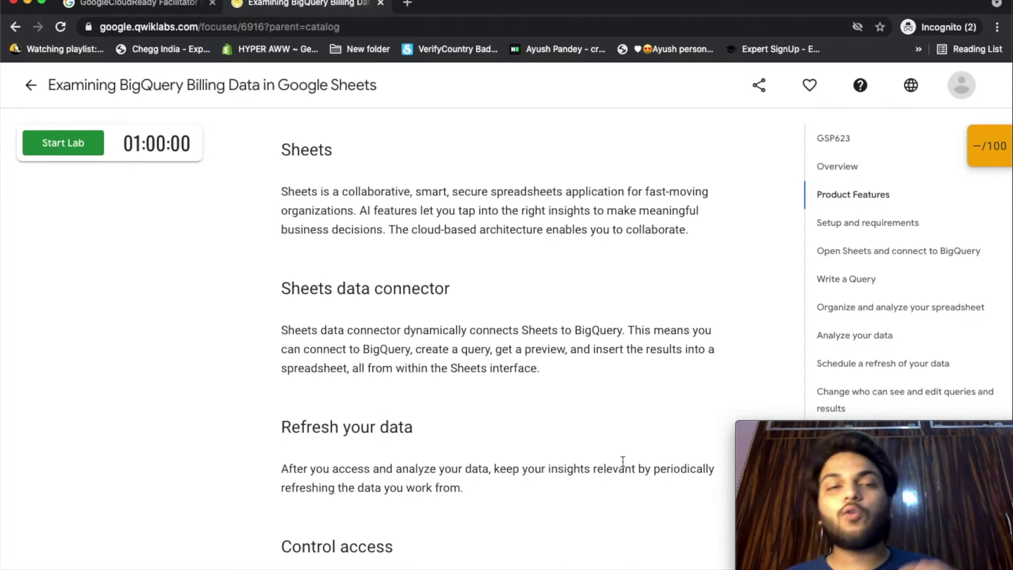
{"action": "scroll", "coordinate": [559, 471], "scroll_direction": "down", "scroll_amount": 3}
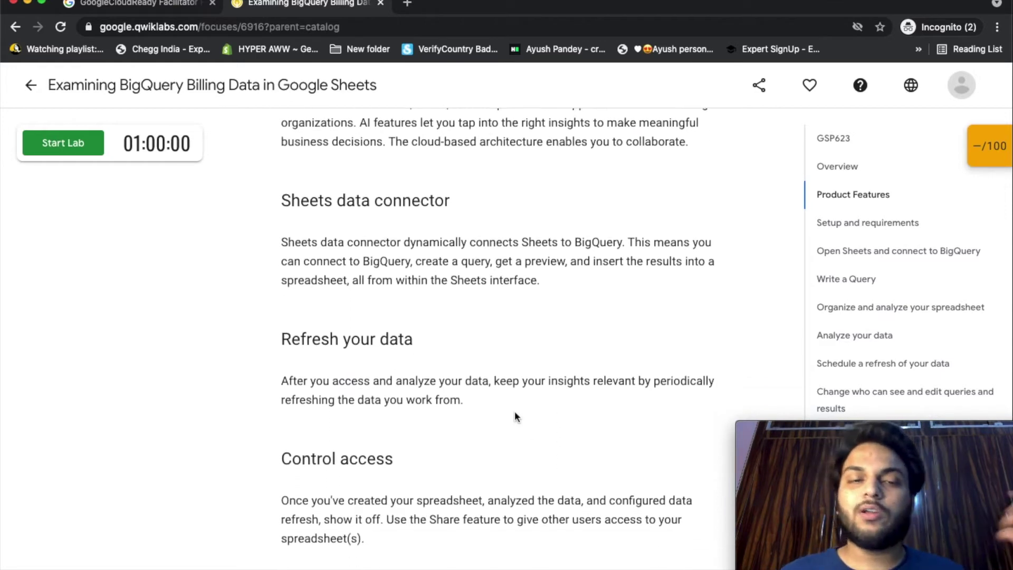
{"action": "scroll", "coordinate": [516, 416], "scroll_direction": "down", "scroll_amount": 3}
{"action": "scroll", "coordinate": [583, 449], "scroll_direction": "down", "scroll_amount": 1}
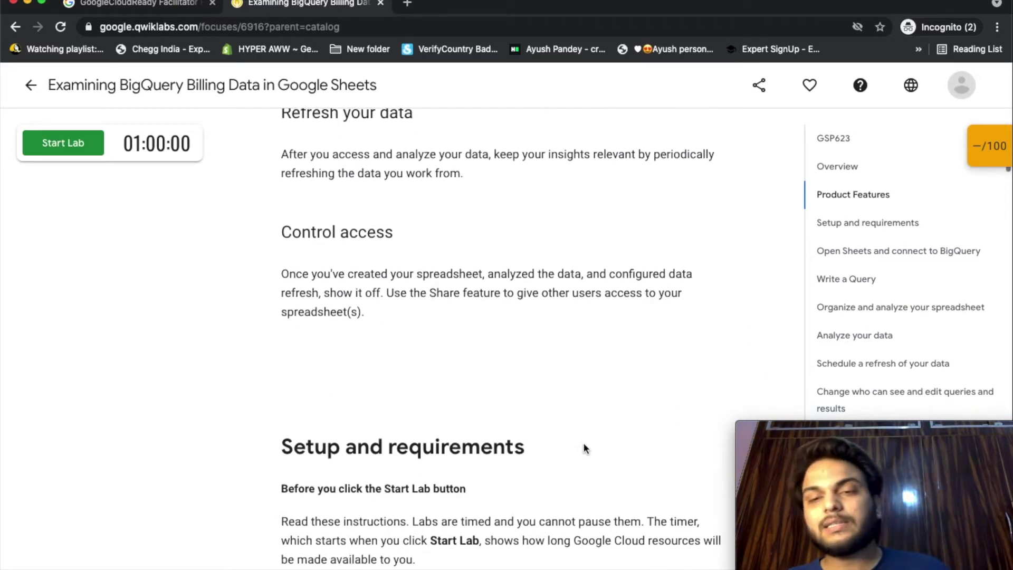
{"action": "scroll", "coordinate": [583, 449], "scroll_direction": "down", "scroll_amount": 1}
{"action": "scroll", "coordinate": [583, 448], "scroll_direction": "down", "scroll_amount": 1}
{"action": "scroll", "coordinate": [584, 449], "scroll_direction": "down", "scroll_amount": 6}
{"action": "scroll", "coordinate": [583, 448], "scroll_direction": "down", "scroll_amount": 1}
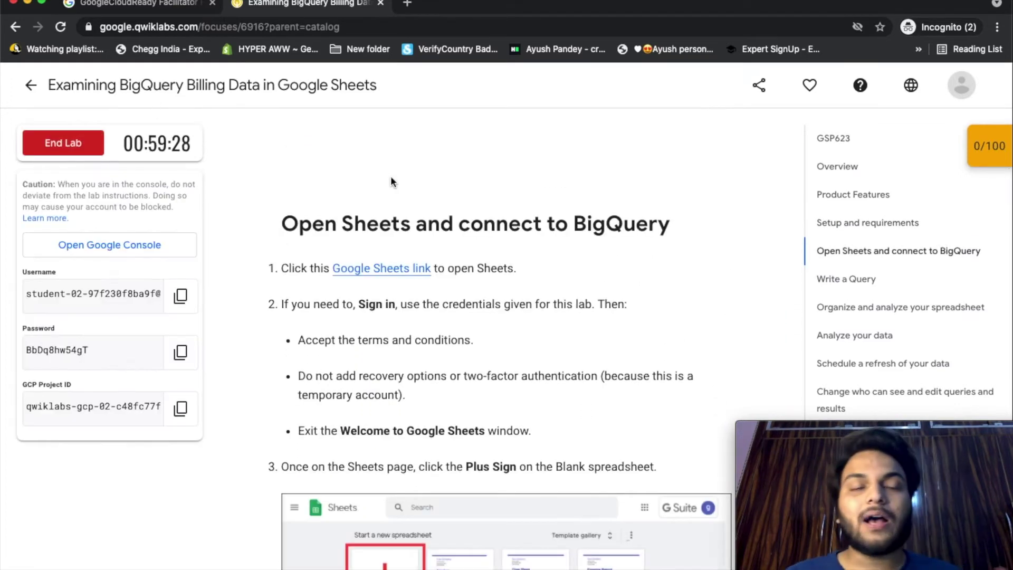
- Open Google Sheets in a new tab and dismiss its Welcome dialog
{"action": "right_click", "coordinate": [377, 271]}
{"action": "left_click", "coordinate": [395, 275]}
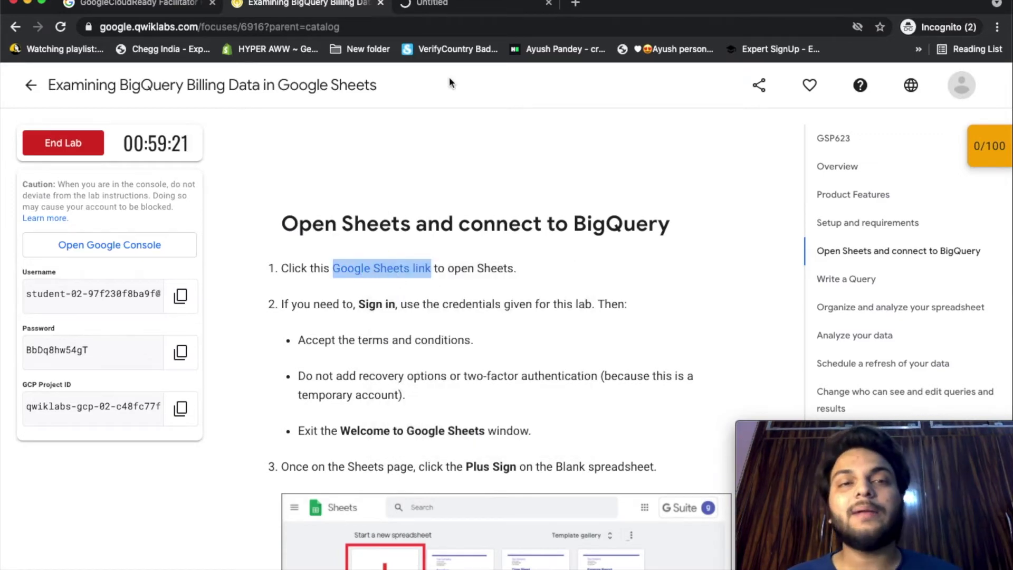
{"action": "left_click", "coordinate": [459, 9]}
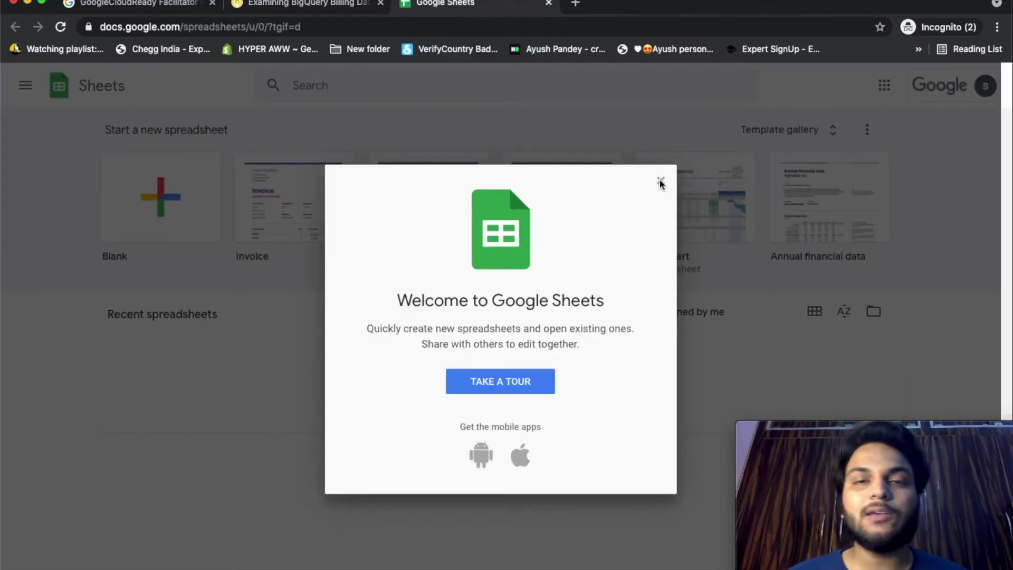
{"action": "left_click", "coordinate": [660, 181]}
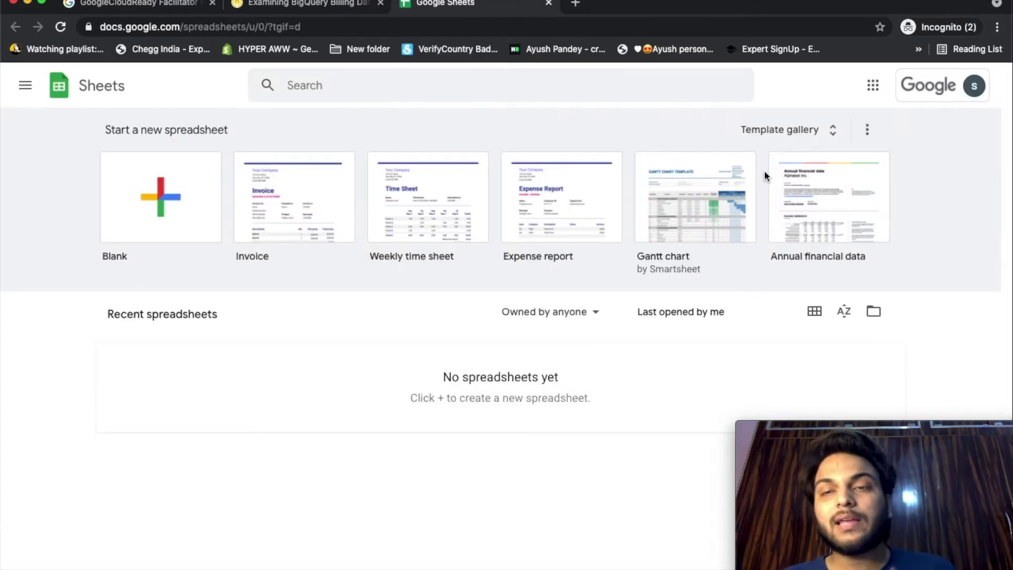
- Check the signed-in account and start adding another Google account
{"action": "left_click", "coordinate": [974, 85]}
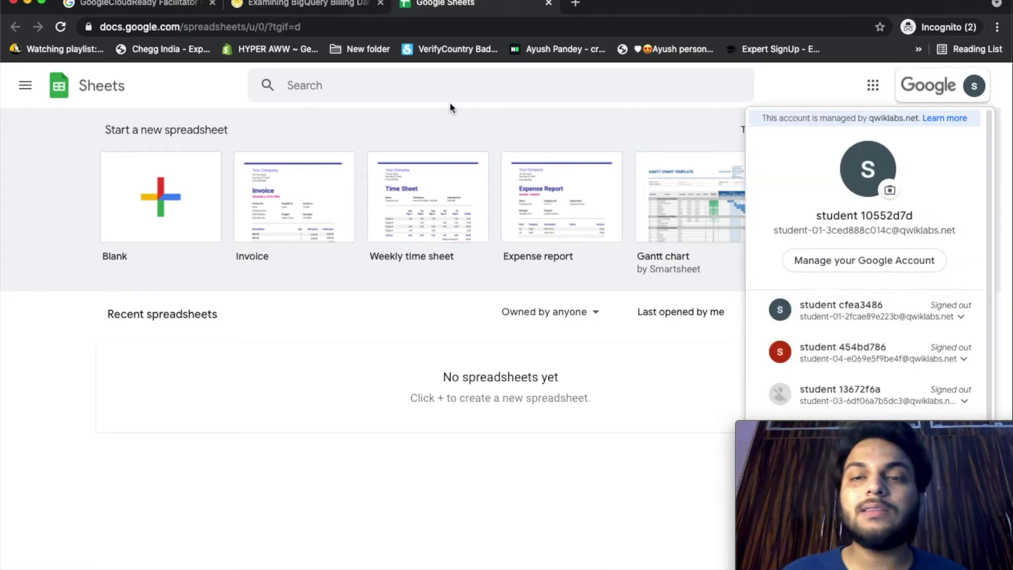
{"action": "left_click", "coordinate": [306, 3]}
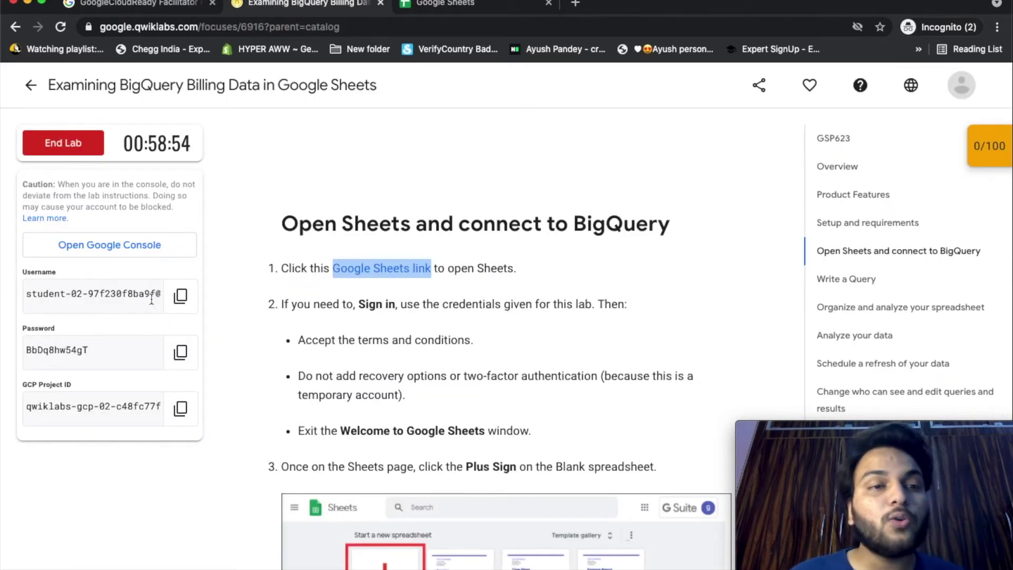
{"action": "left_click", "coordinate": [438, 3]}
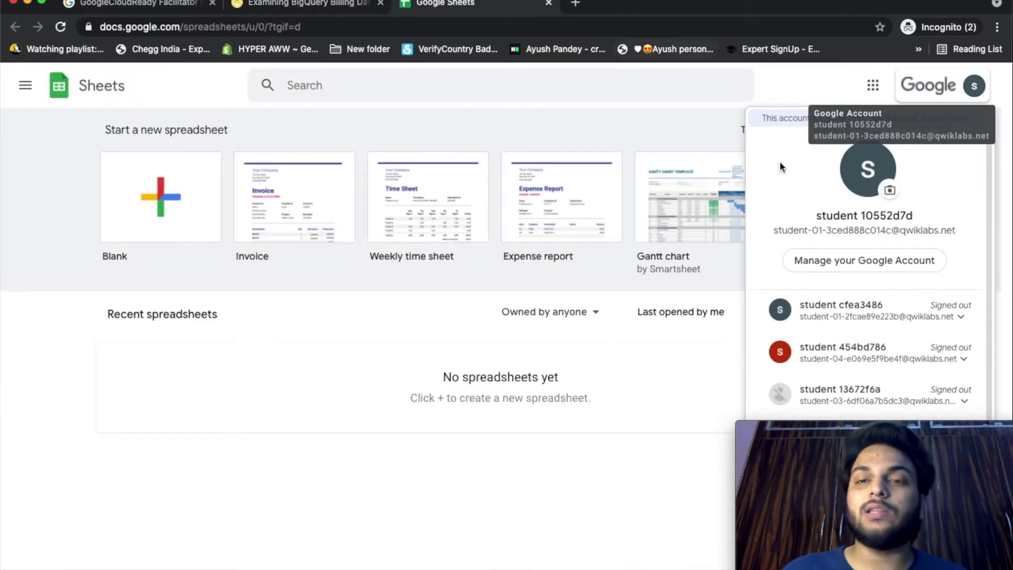
{"action": "scroll", "coordinate": [841, 286], "scroll_direction": "down", "scroll_amount": 1}
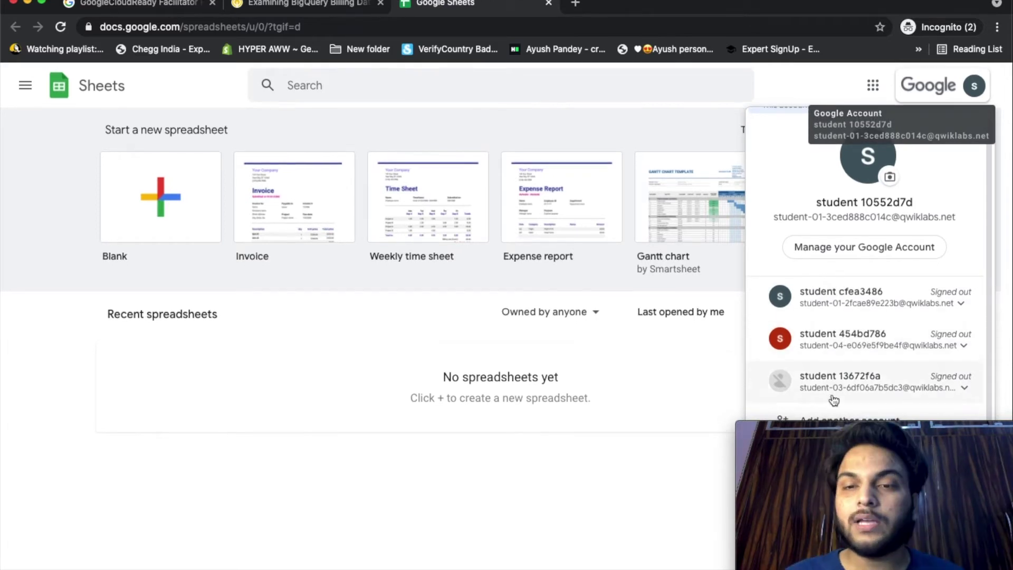
{"action": "left_click", "coordinate": [831, 418]}
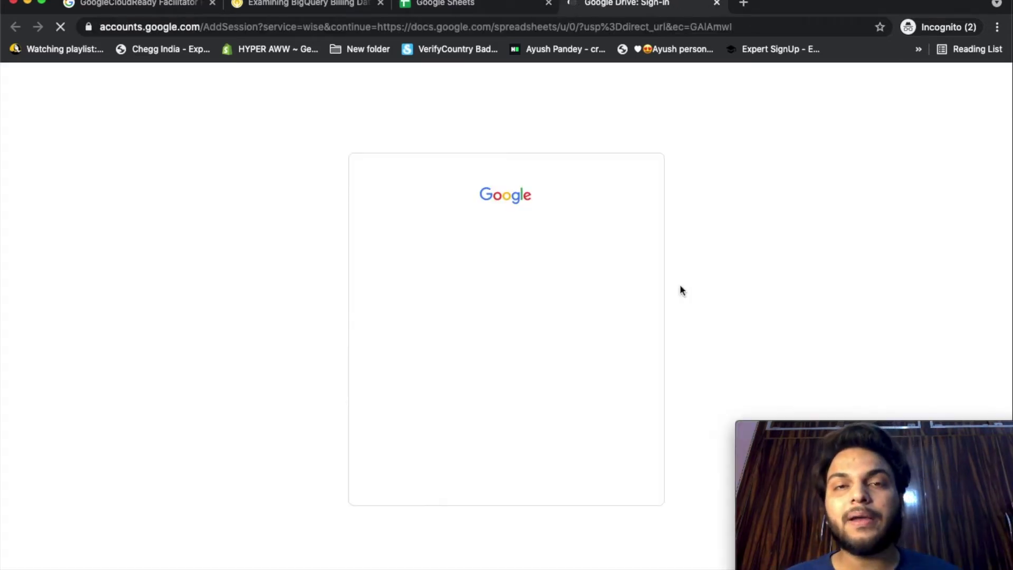
- Enter the lab's temporary username on the Google sign-in page
{"action": "left_click", "coordinate": [271, 7]}
{"action": "left_click", "coordinate": [180, 296]}
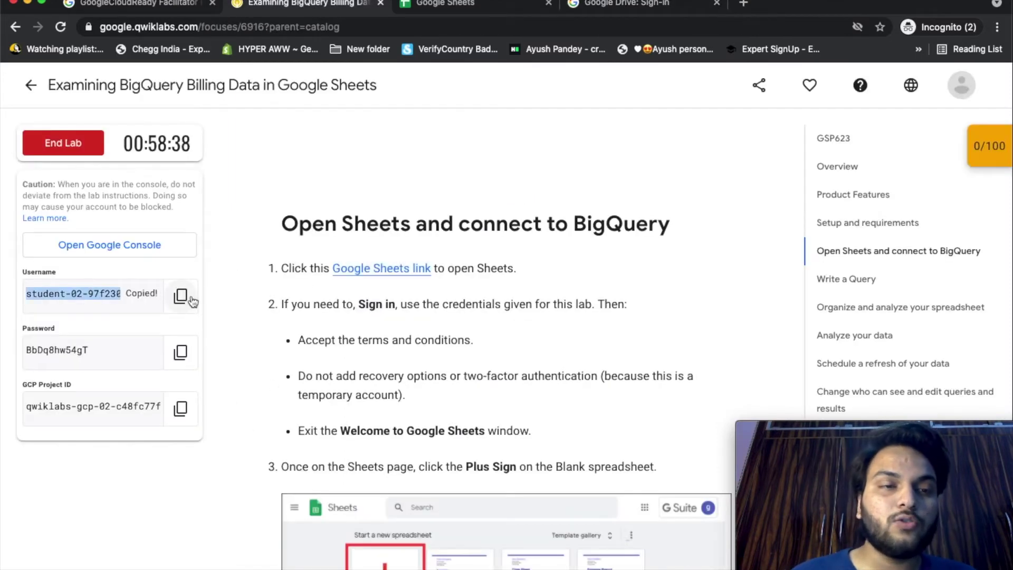
{"action": "left_click", "coordinate": [596, 6]}
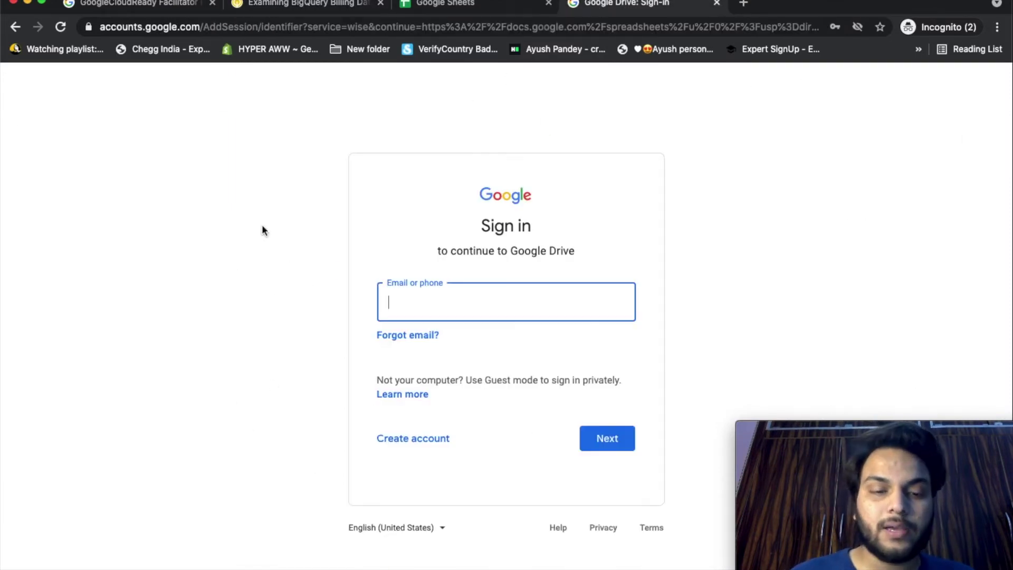
{"action": "key", "text": "Return"}
- Paste the lab account password and confirm without adding recovery options
{"action": "left_click", "coordinate": [273, 4]}
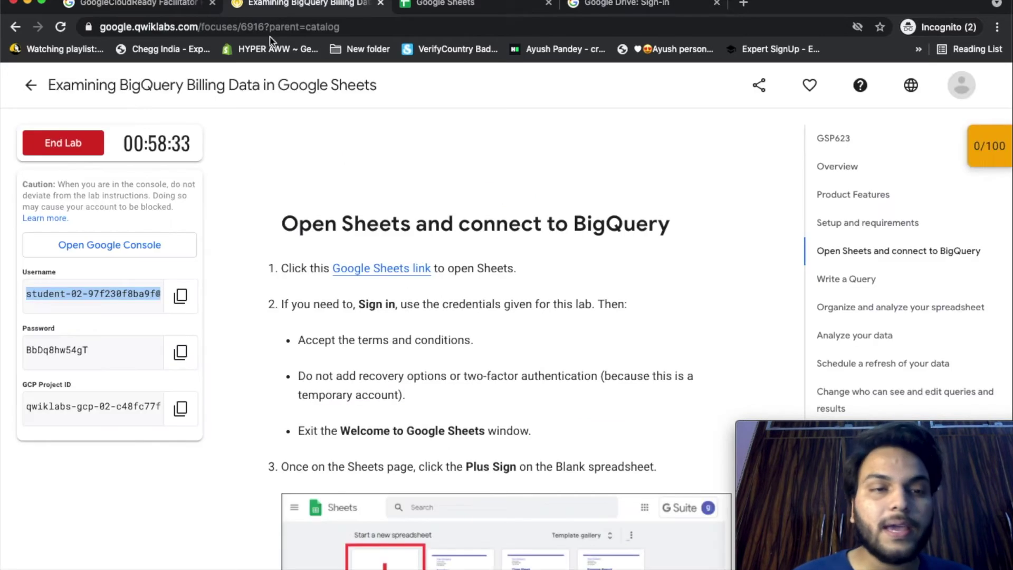
{"action": "left_click", "coordinate": [179, 351]}
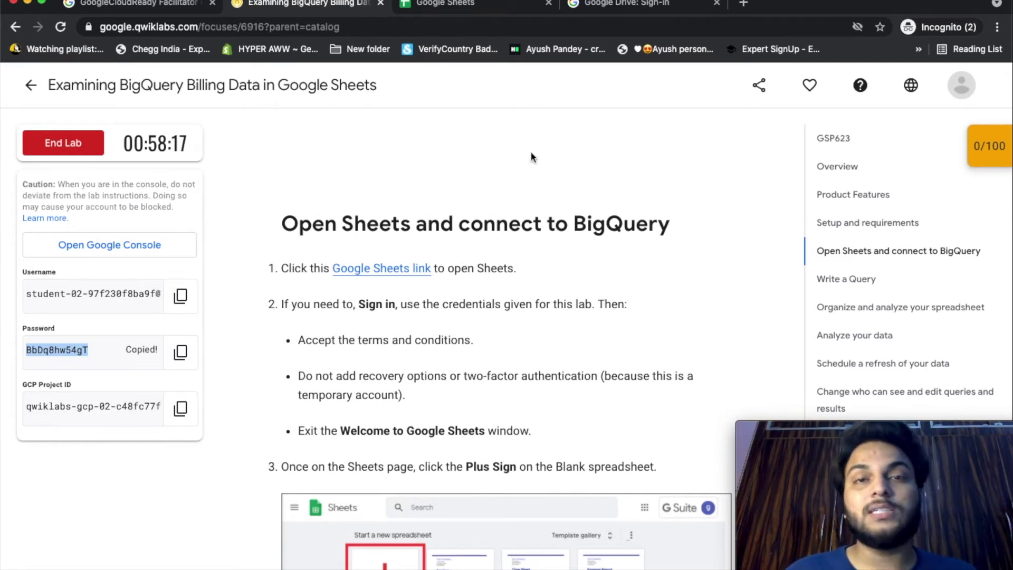
{"action": "left_click", "coordinate": [625, 9]}
{"action": "key", "text": "ctrl+v"}
{"action": "key", "text": "Return"}
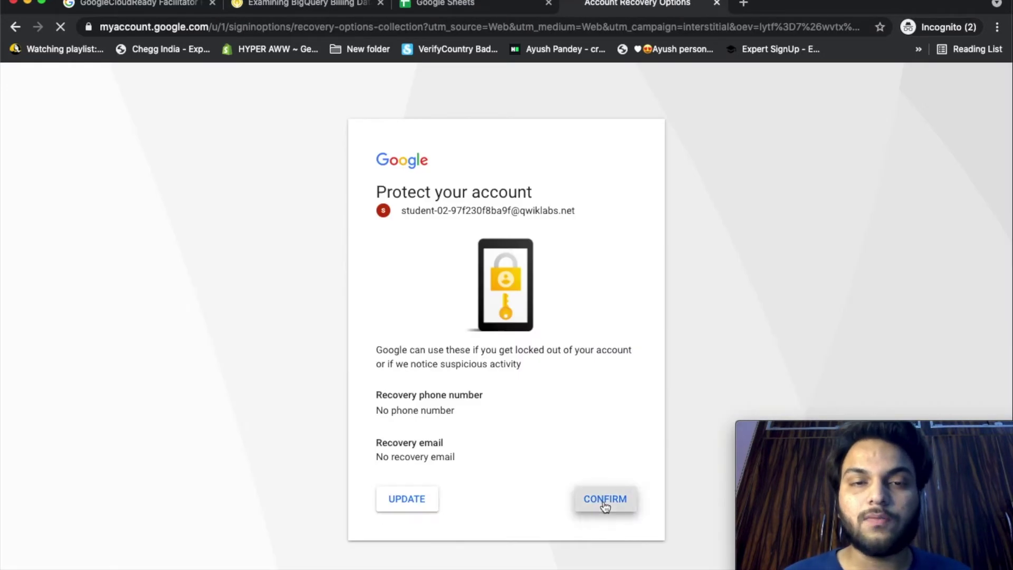
{"action": "left_click", "coordinate": [604, 501]}
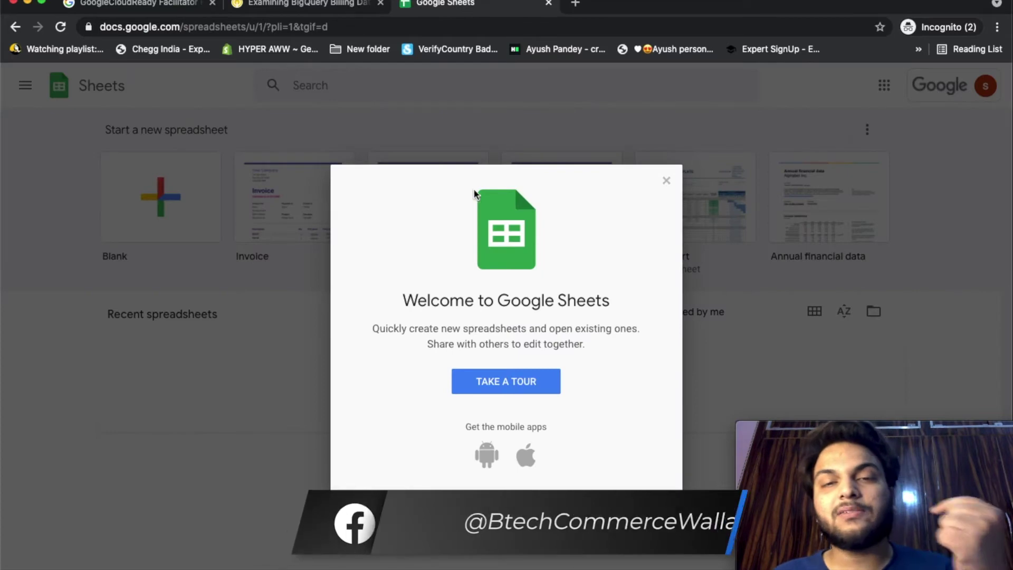
- Dismiss the Welcome to Google Sheets window and review the lab's next instructions
{"action": "left_click", "coordinate": [666, 181]}
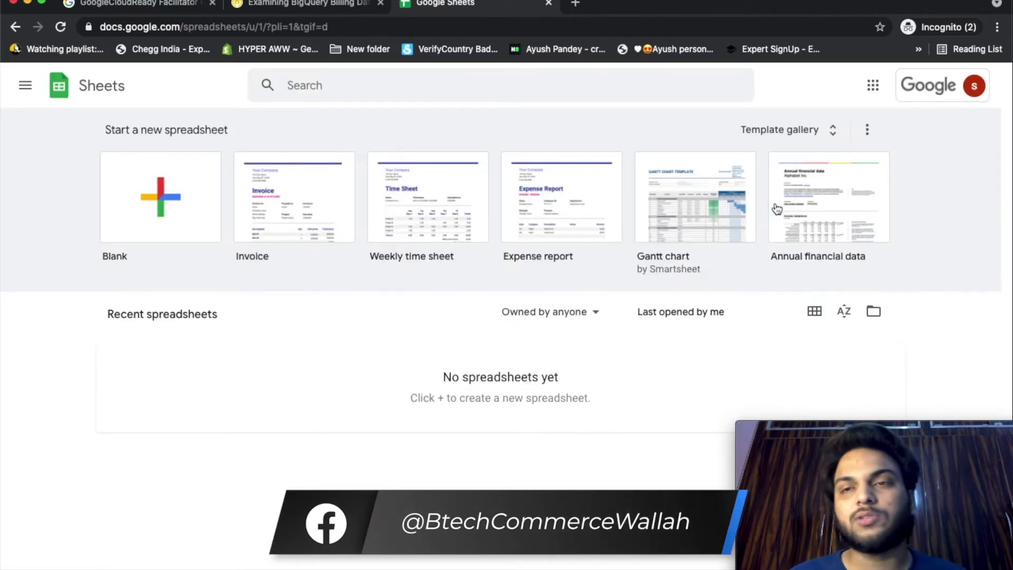
{"action": "left_click", "coordinate": [325, 8]}
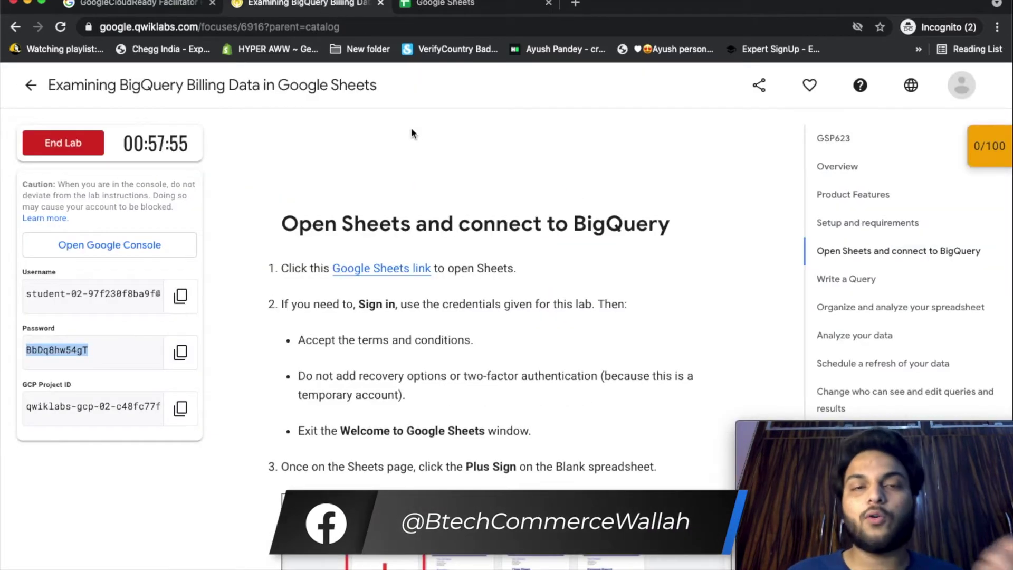
{"action": "scroll", "coordinate": [481, 229], "scroll_direction": "down", "scroll_amount": 2}
{"action": "scroll", "coordinate": [482, 229], "scroll_direction": "down", "scroll_amount": 3}
{"action": "scroll", "coordinate": [482, 230], "scroll_direction": "down", "scroll_amount": 1}
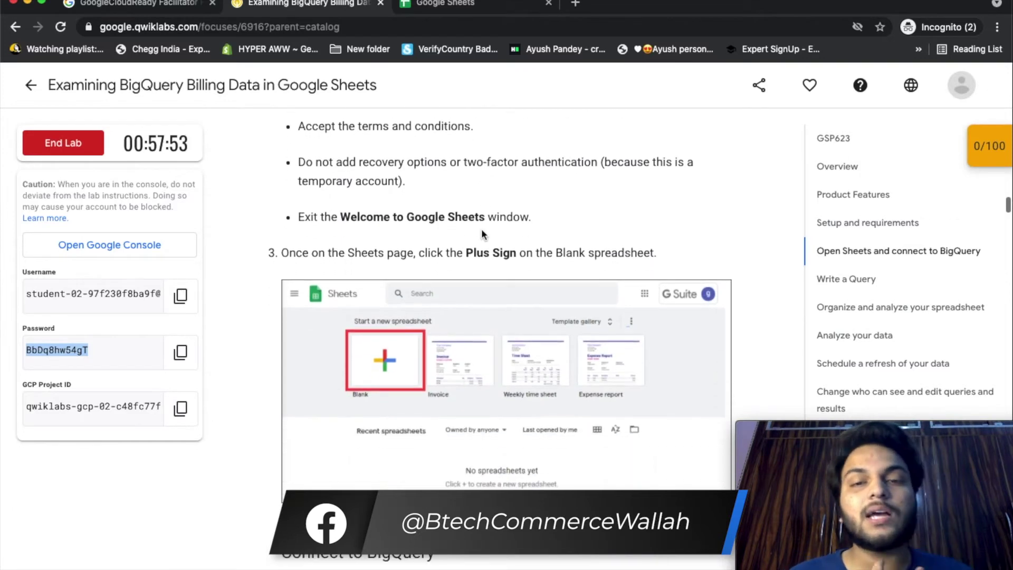
{"action": "scroll", "coordinate": [482, 230], "scroll_direction": "down", "scroll_amount": 2}
{"action": "scroll", "coordinate": [482, 230], "scroll_direction": "down", "scroll_amount": 1}
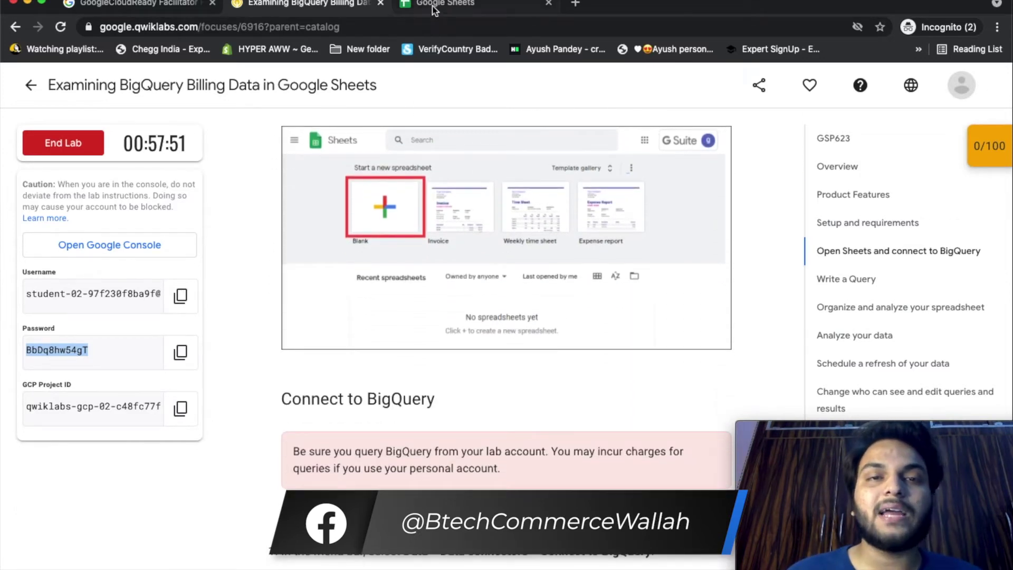
- Create a new blank Untitled spreadsheet and open its Data menu
{"action": "left_click", "coordinate": [433, 9]}
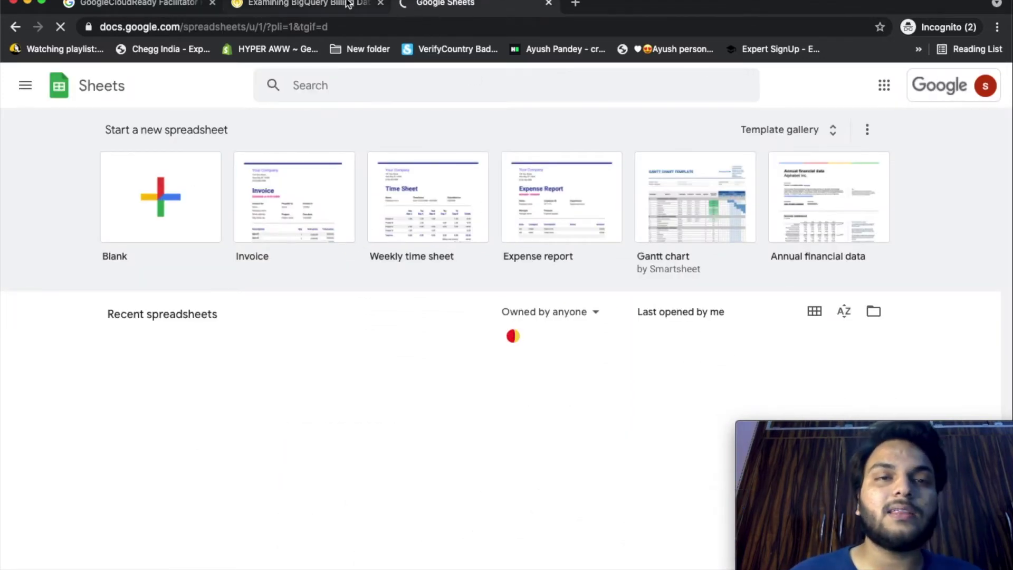
{"action": "left_click", "coordinate": [348, 4]}
{"action": "scroll", "coordinate": [607, 340], "scroll_direction": "down", "scroll_amount": 1}
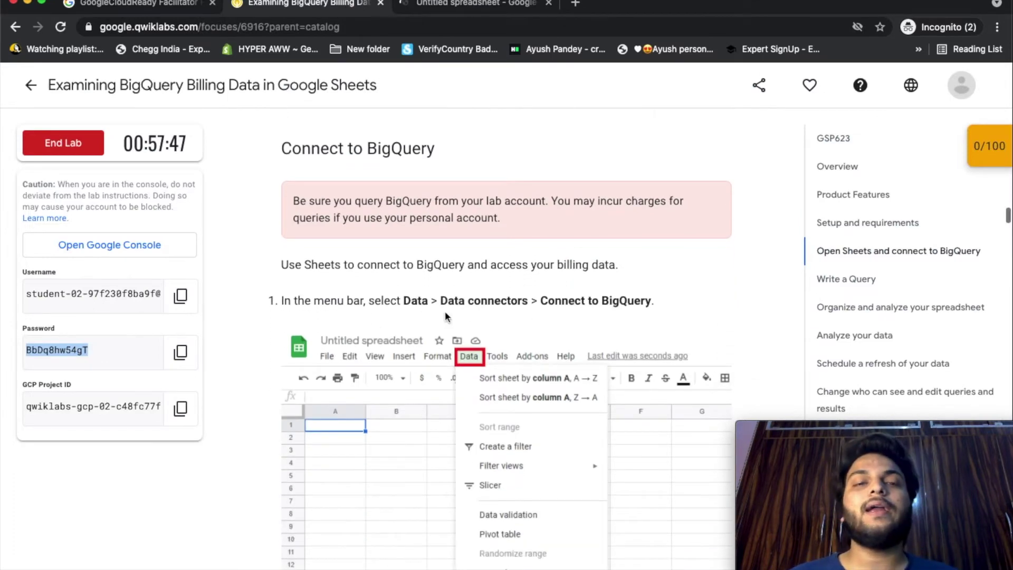
{"action": "scroll", "coordinate": [625, 365], "scroll_direction": "down", "scroll_amount": 4}
{"action": "scroll", "coordinate": [625, 365], "scroll_direction": "down", "scroll_amount": 2}
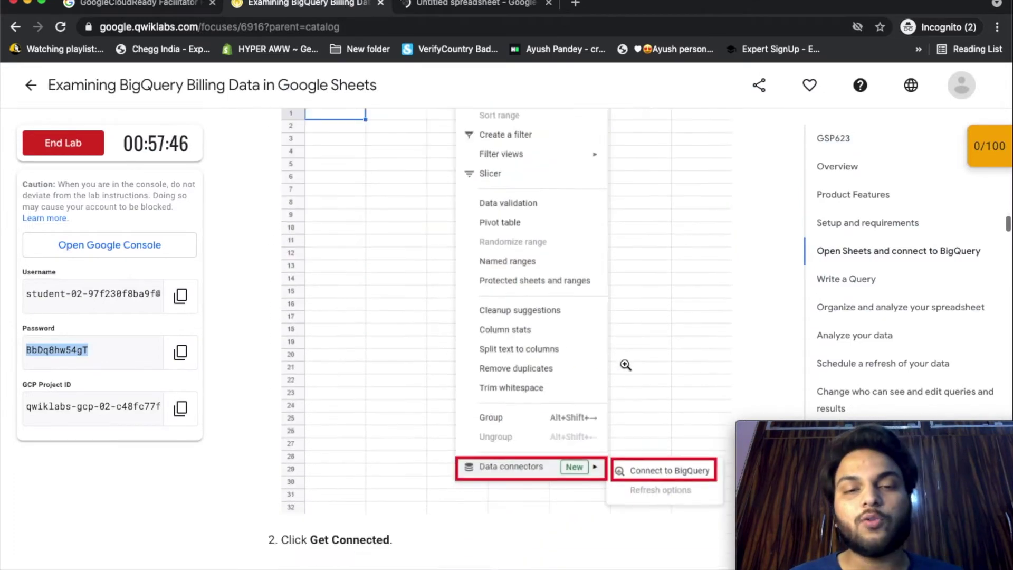
{"action": "scroll", "coordinate": [625, 365], "scroll_direction": "down", "scroll_amount": 2}
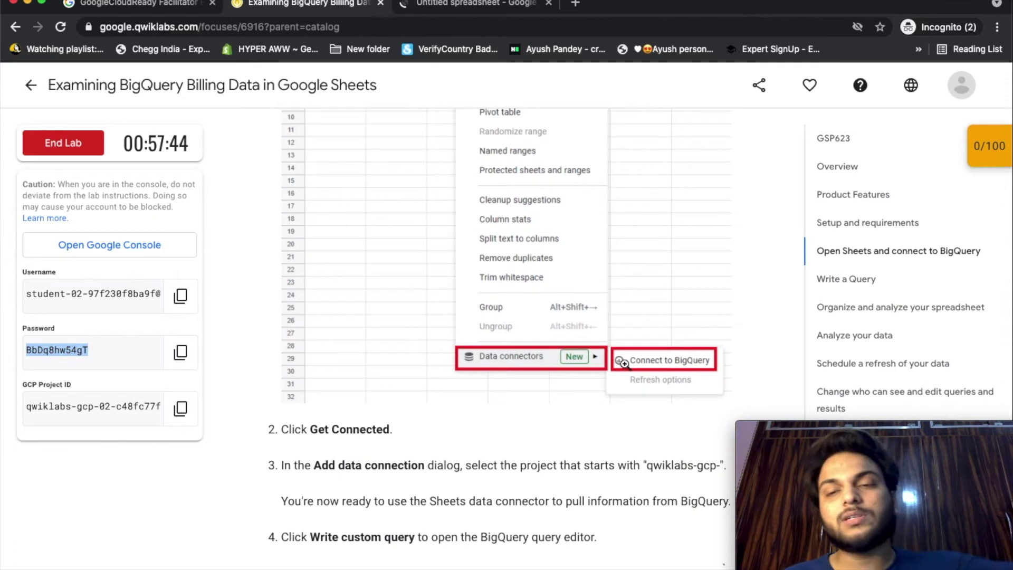
{"action": "scroll", "coordinate": [624, 363], "scroll_direction": "down", "scroll_amount": 1}
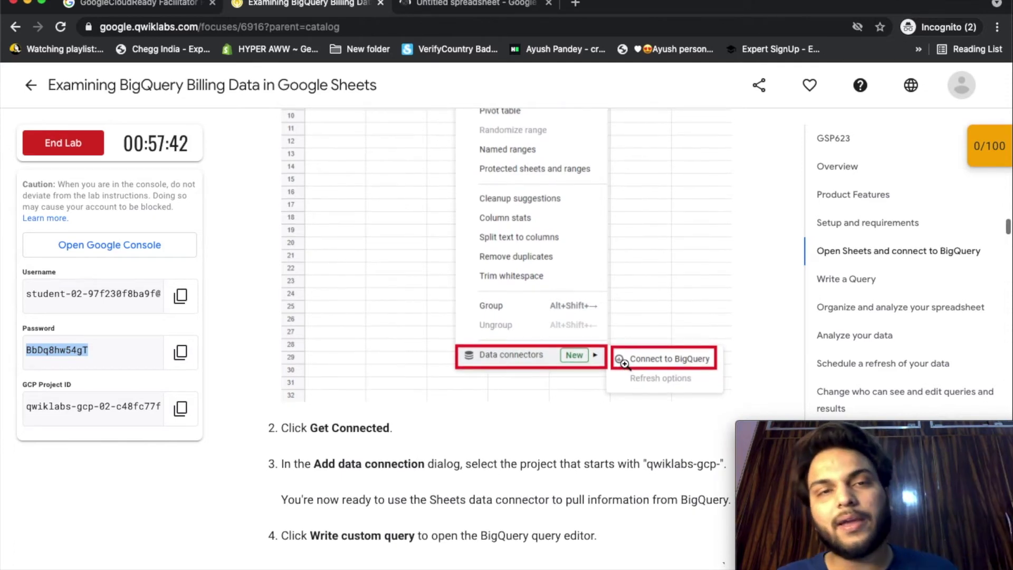
{"action": "left_click", "coordinate": [456, 5]}
{"action": "left_click", "coordinate": [221, 97]}
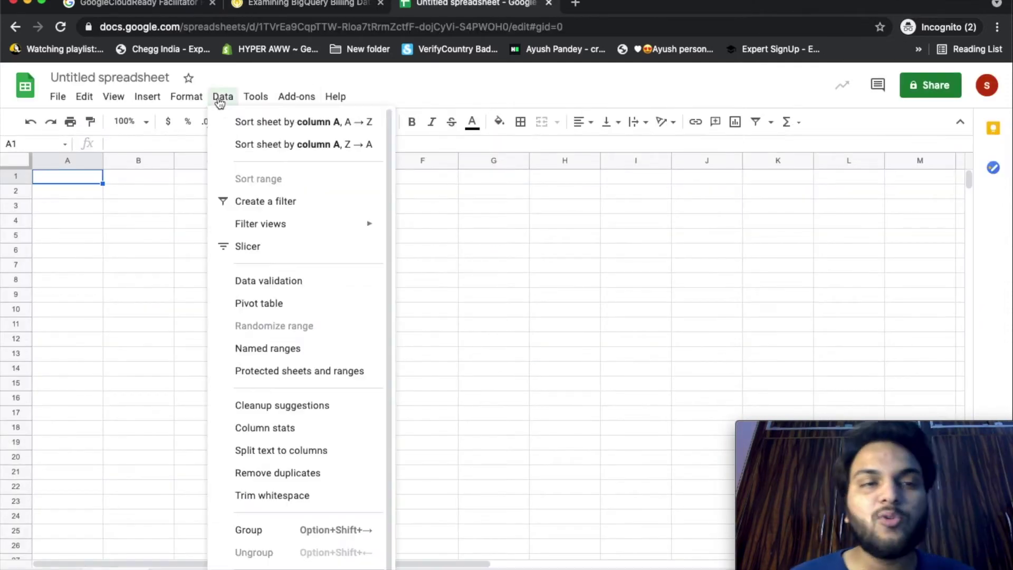
{"action": "mouse_move", "coordinate": [300, 562]}
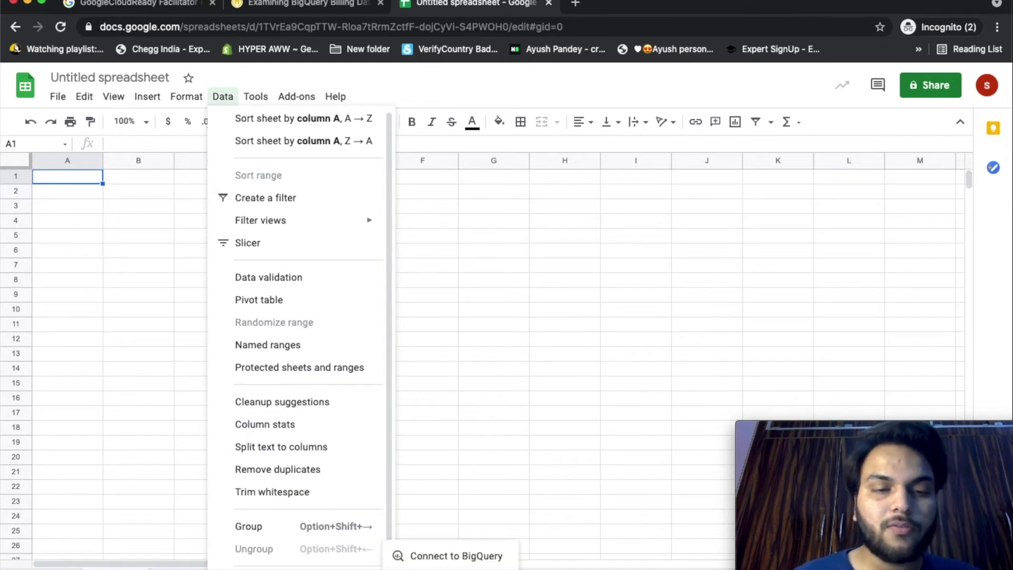
- Connect the spreadsheet to BigQuery using the lab's qwiklabs-gcp project
{"action": "left_click", "coordinate": [428, 558]}
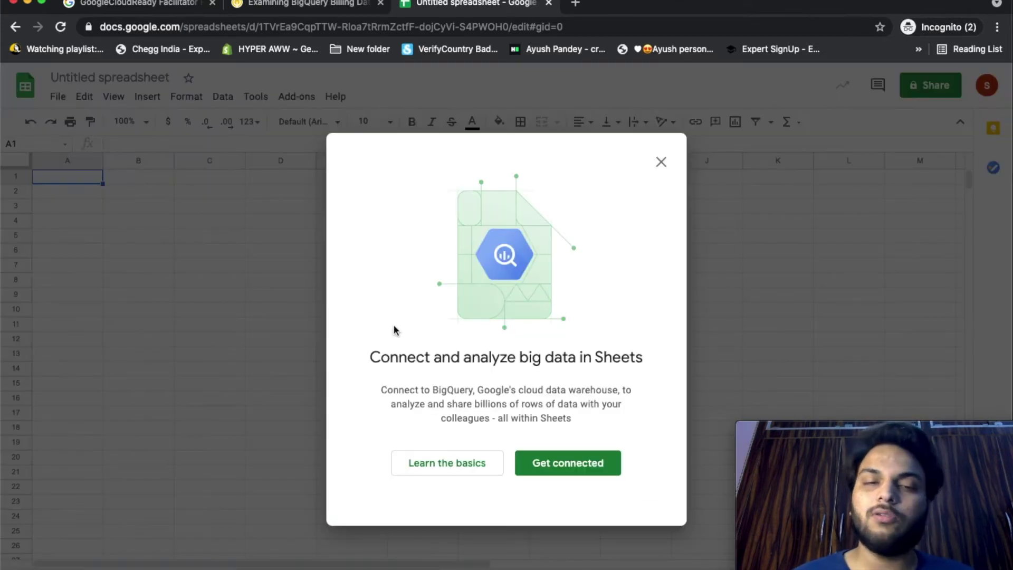
{"action": "left_click", "coordinate": [568, 467]}
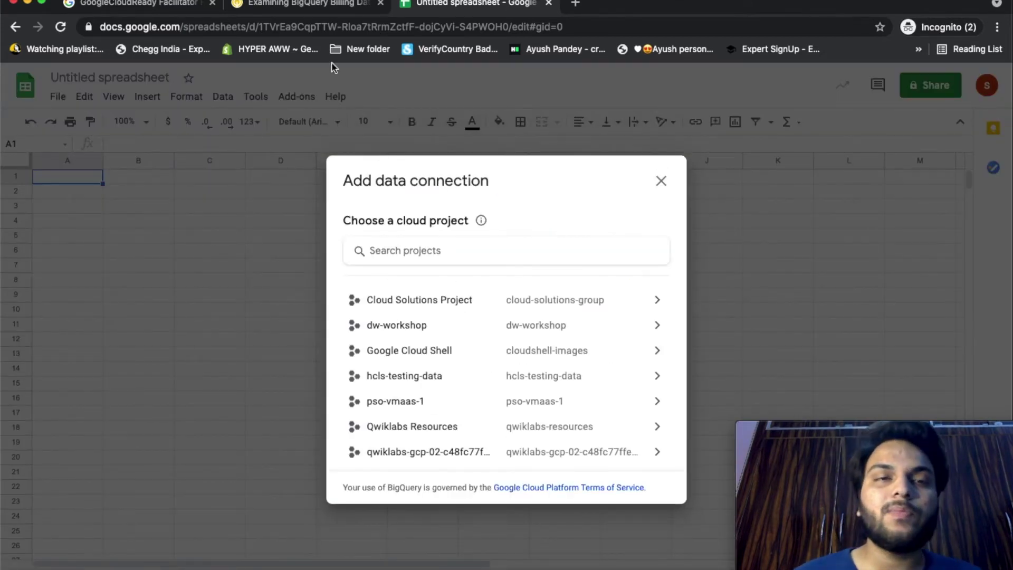
{"action": "left_click", "coordinate": [292, 6]}
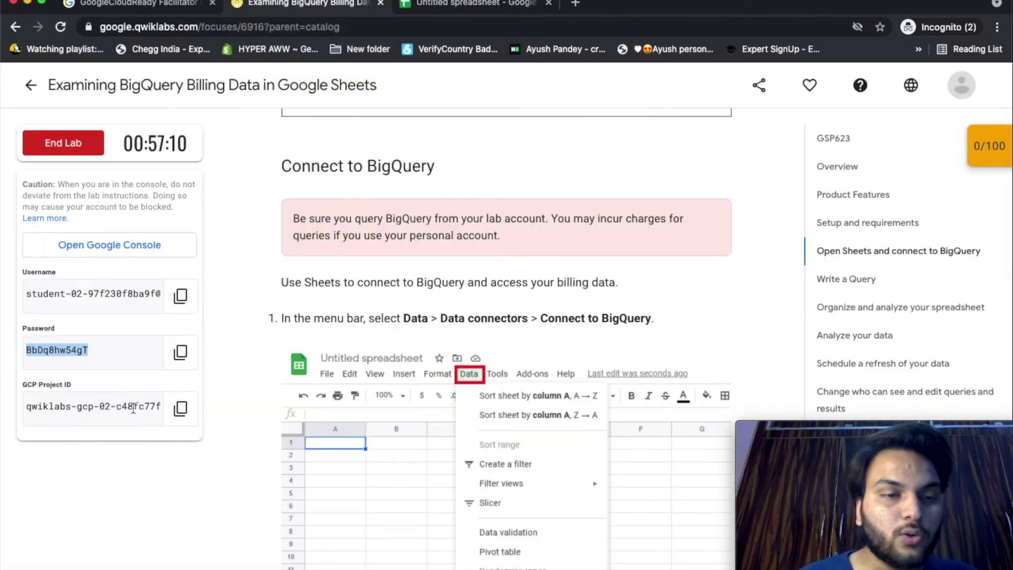
{"action": "left_click", "coordinate": [485, 11]}
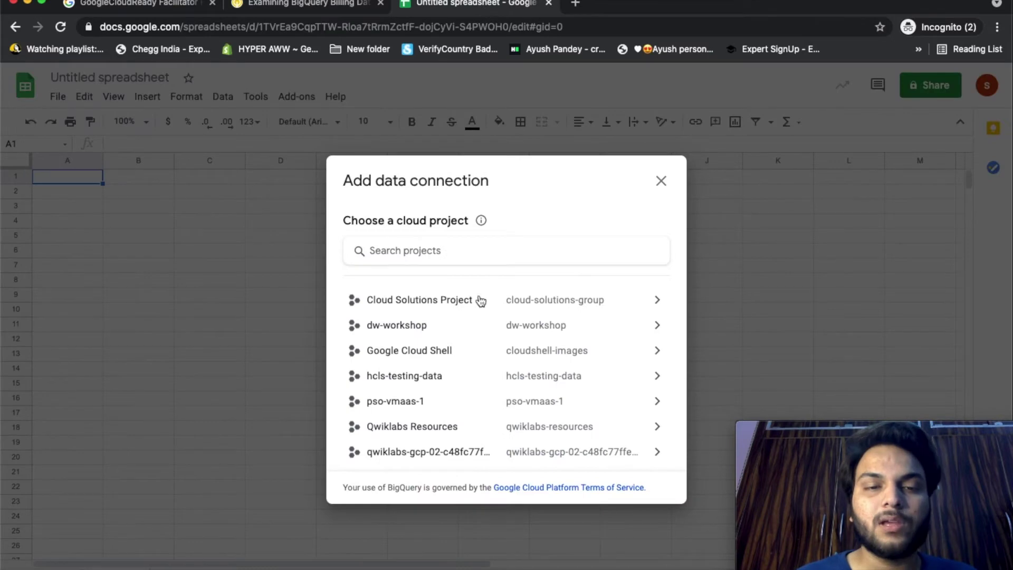
{"action": "left_click", "coordinate": [459, 455]}
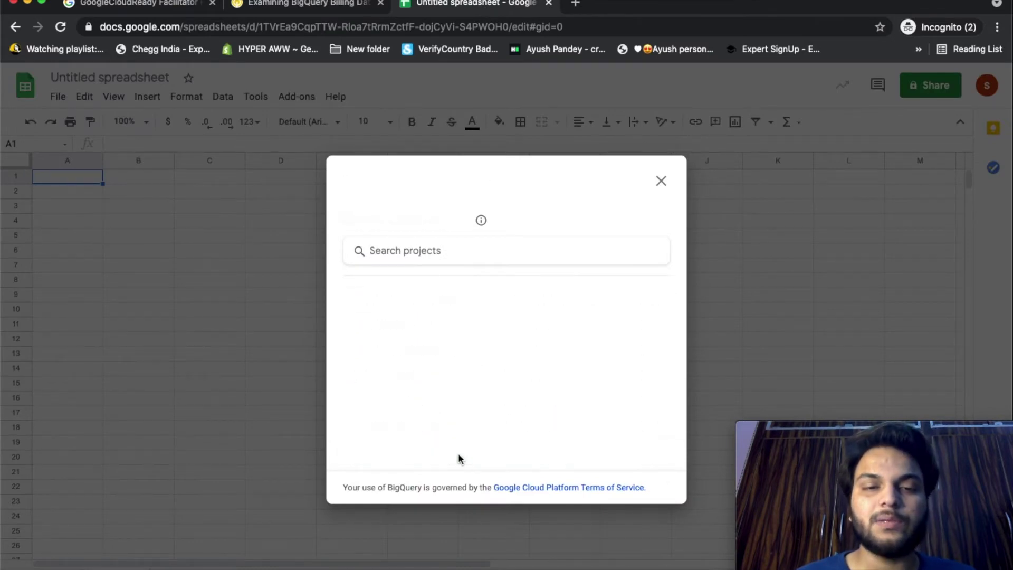
- Open Write custom query to show the billing_dataset schema in the editor
{"action": "left_click", "coordinate": [335, 4]}
{"action": "scroll", "coordinate": [324, 258], "scroll_direction": "down", "scroll_amount": 10}
{"action": "scroll", "coordinate": [344, 257], "scroll_direction": "down", "scroll_amount": 1}
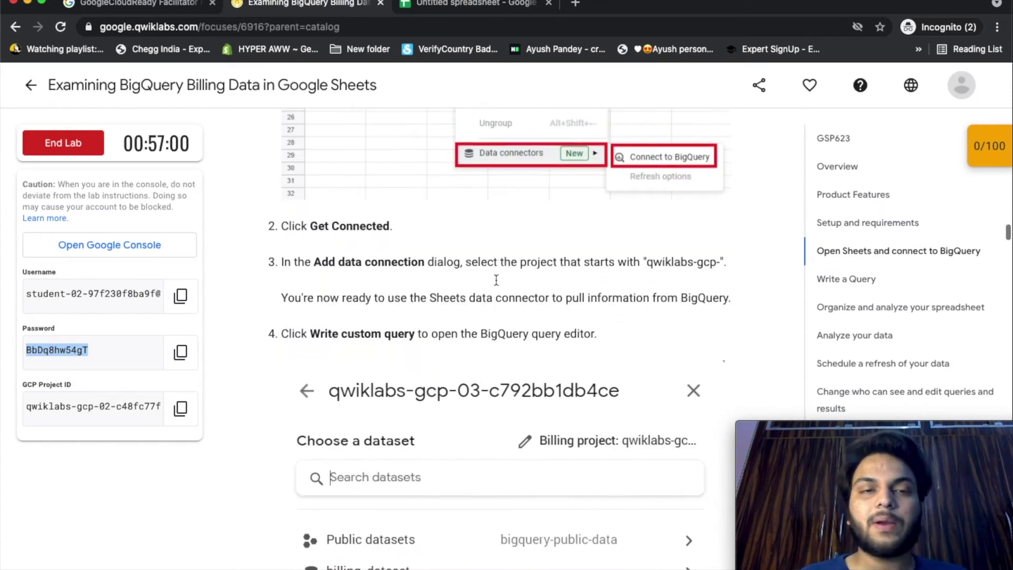
{"action": "scroll", "coordinate": [679, 283], "scroll_direction": "down", "scroll_amount": 1}
{"action": "scroll", "coordinate": [653, 251], "scroll_direction": "down", "scroll_amount": 3}
{"action": "scroll", "coordinate": [531, 218], "scroll_direction": "down", "scroll_amount": 1}
{"action": "scroll", "coordinate": [531, 217], "scroll_direction": "down", "scroll_amount": 8}
{"action": "key", "text": "ctrl+Tab"}
{"action": "left_click", "coordinate": [429, 473]}
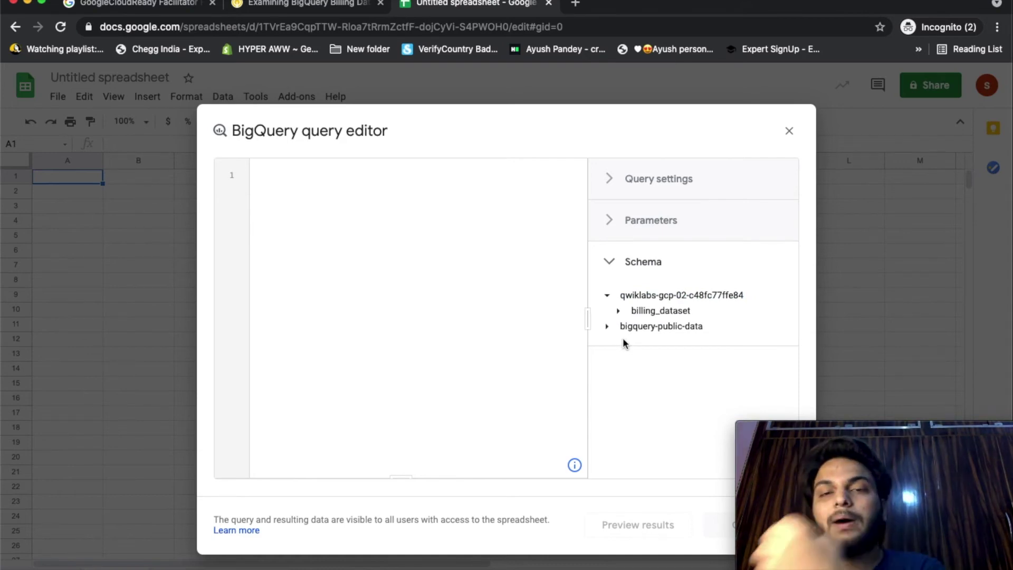
- Expand billing_dataset and paste SELECT * FROM billing_dataset.enterprise_billing into the editor
{"action": "left_click", "coordinate": [617, 310]}
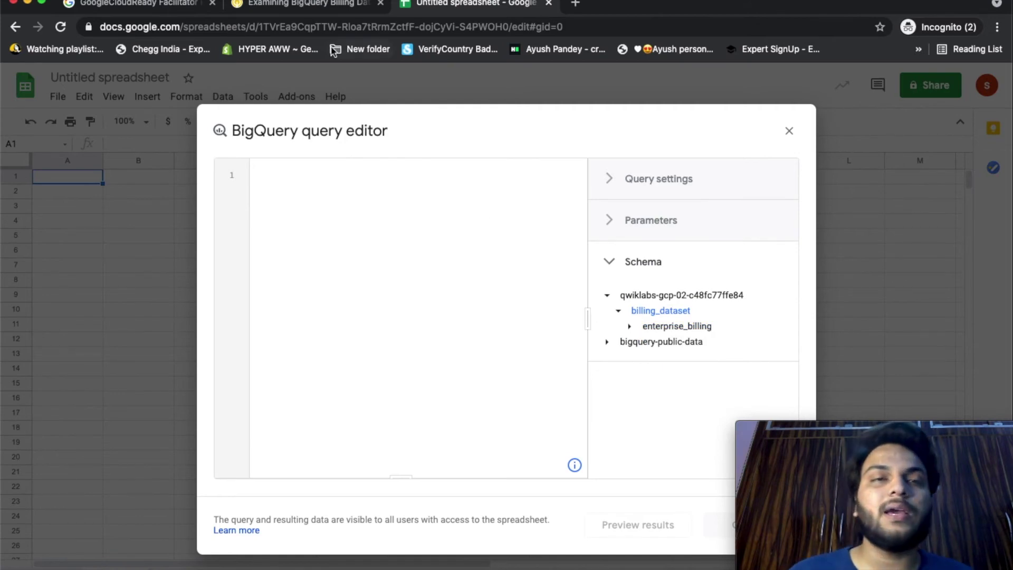
{"action": "key", "text": "ctrl+shift+Tab"}
{"action": "scroll", "coordinate": [562, 357], "scroll_direction": "up", "scroll_amount": 5}
{"action": "scroll", "coordinate": [562, 356], "scroll_direction": "down", "scroll_amount": 2}
{"action": "scroll", "coordinate": [562, 357], "scroll_direction": "down", "scroll_amount": 3}
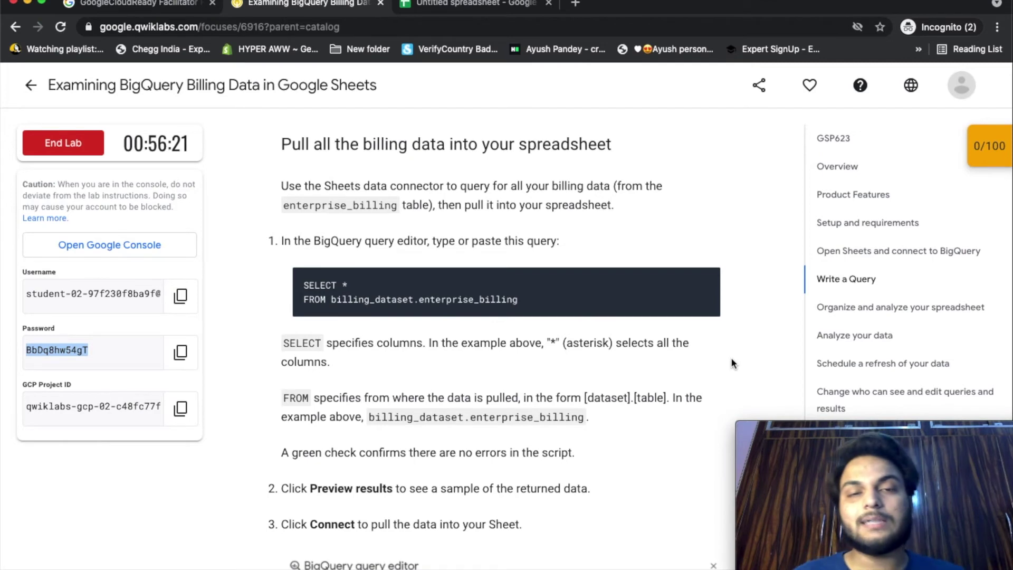
{"action": "mouse_move", "coordinate": [695, 271]}
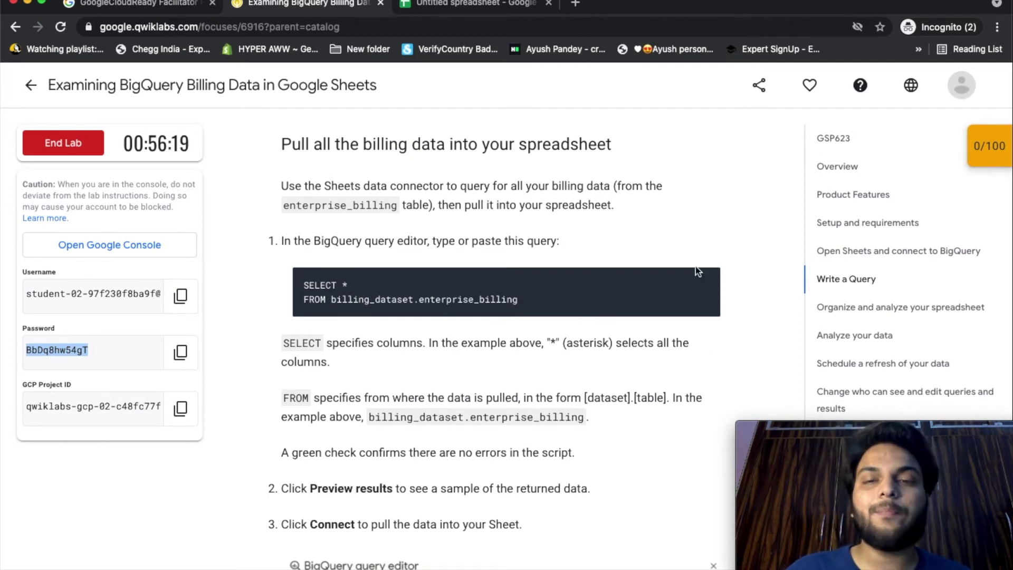
{"action": "left_click", "coordinate": [496, 6]}
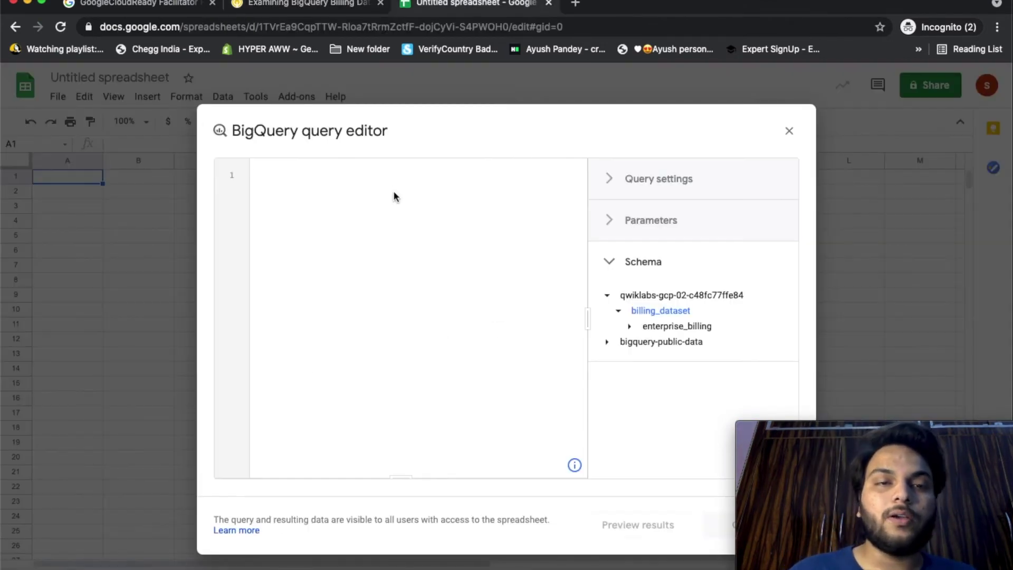
{"action": "type", "text": "SELECT * FROM billing_dataset.enterprise_billing"}
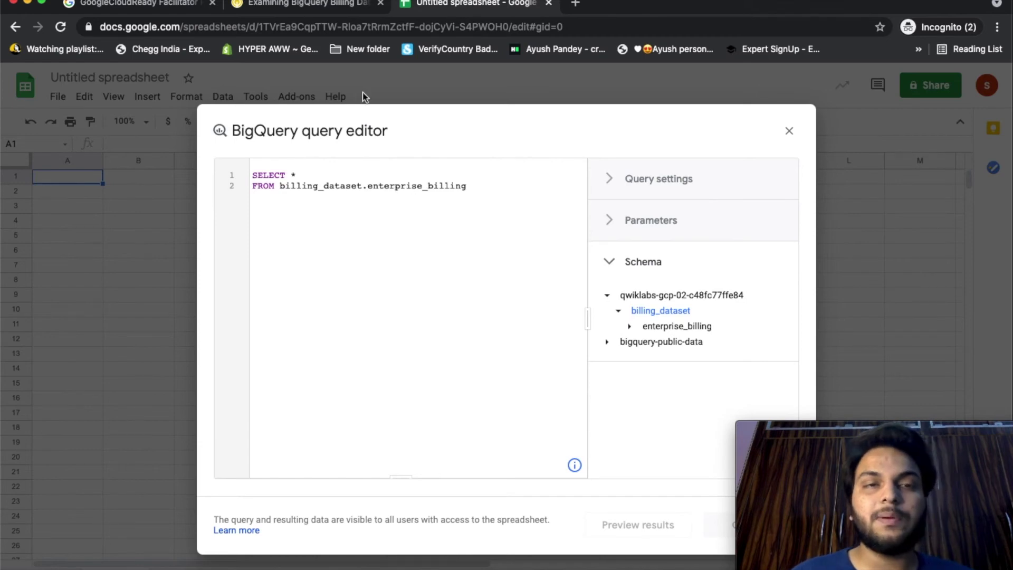
- Preview the query results, returning 500 rows of billing data
{"action": "left_click", "coordinate": [319, 6]}
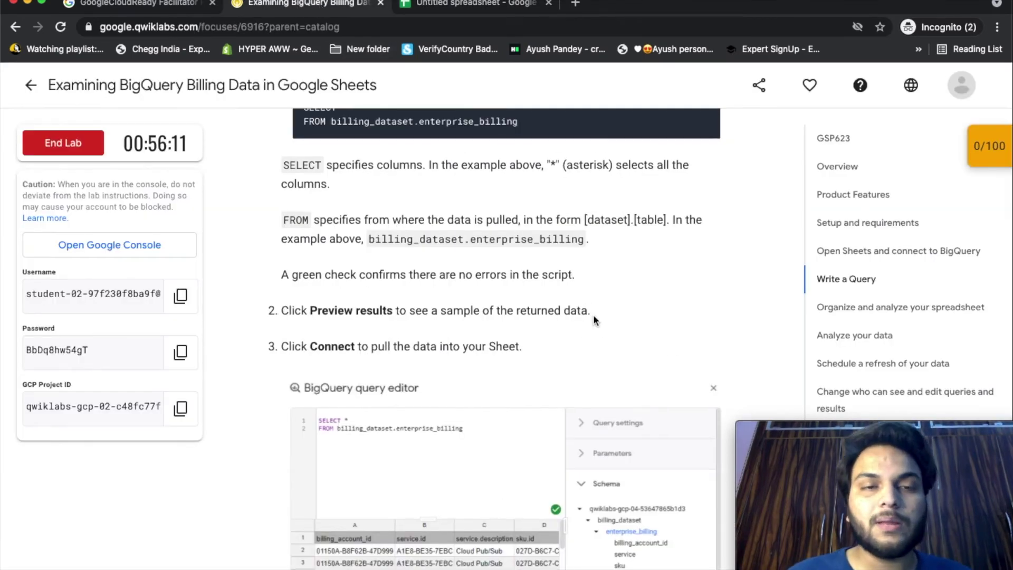
{"action": "scroll", "coordinate": [594, 321], "scroll_direction": "down", "scroll_amount": 3}
{"action": "scroll", "coordinate": [354, 245], "scroll_direction": "down", "scroll_amount": 3}
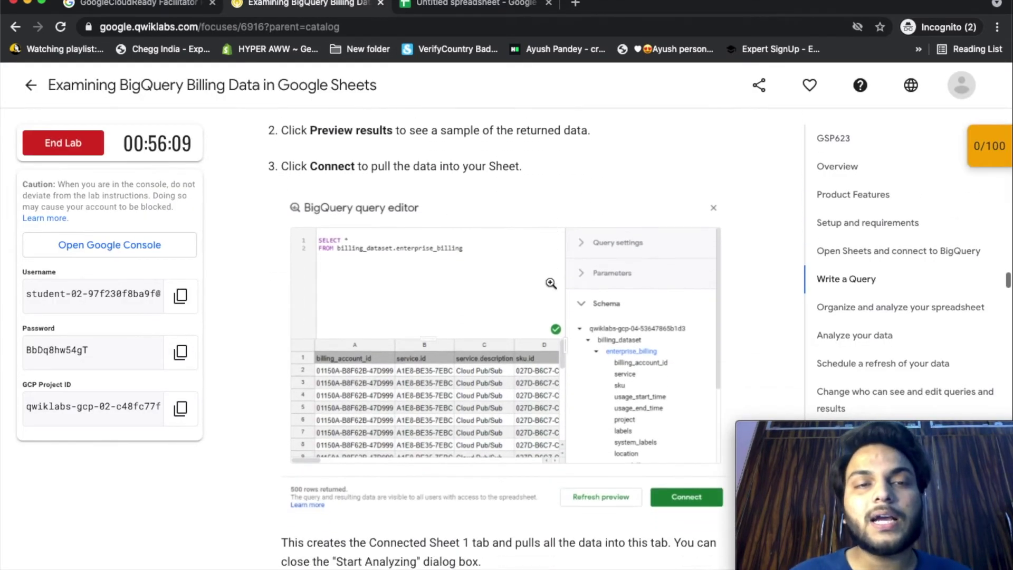
{"action": "left_click", "coordinate": [476, 11]}
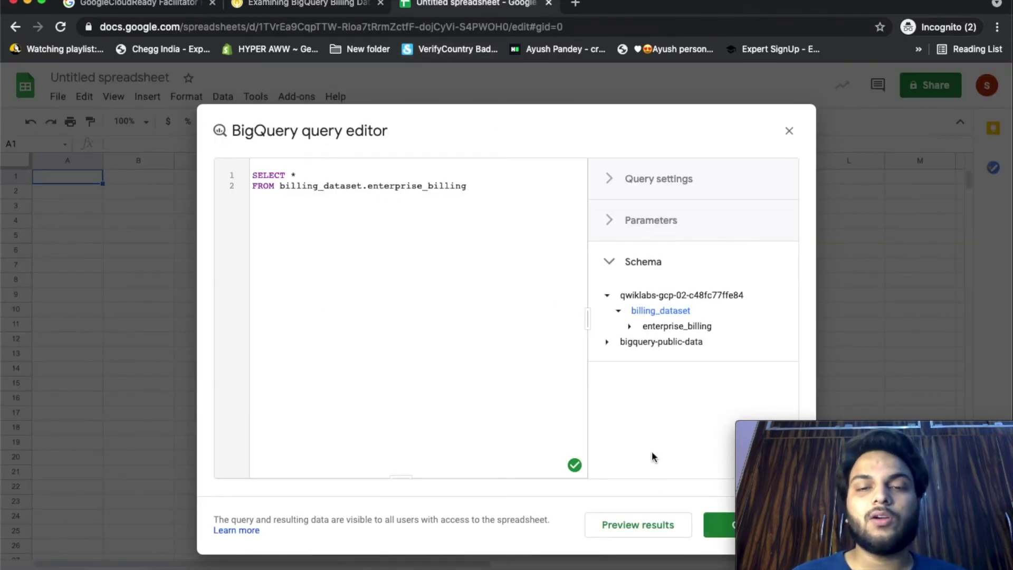
{"action": "left_click", "coordinate": [642, 529]}
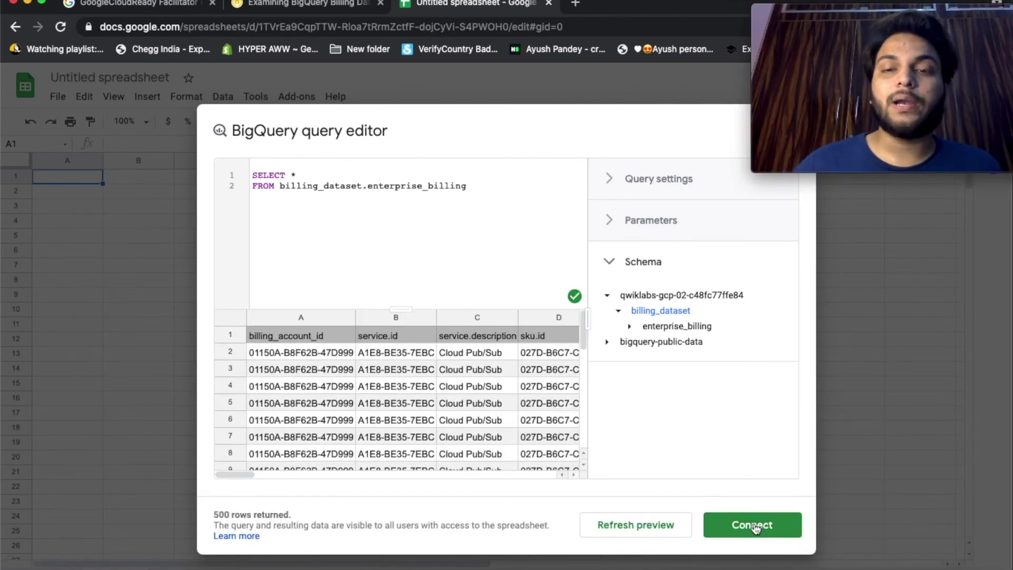
- Pull the billing data into Connected Sheet 1 and dismiss the connected message
{"action": "left_click", "coordinate": [756, 526]}
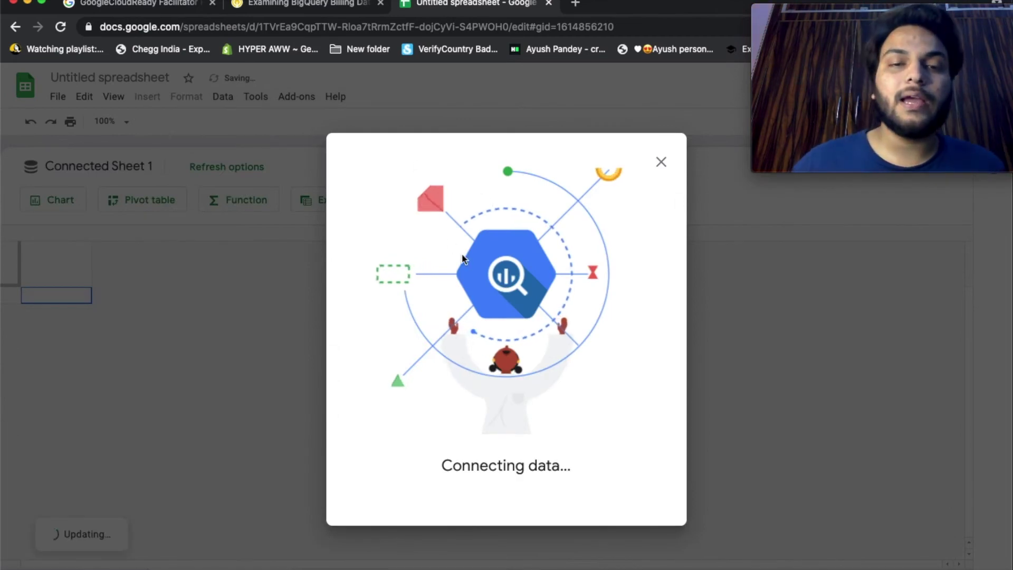
{"action": "left_click", "coordinate": [327, 5]}
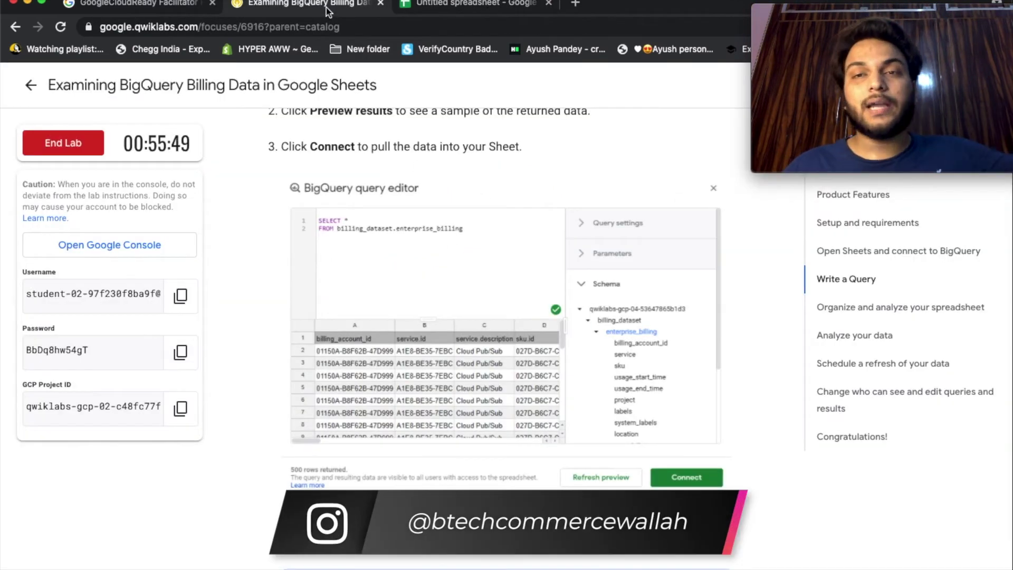
{"action": "scroll", "coordinate": [589, 357], "scroll_direction": "down", "scroll_amount": 2}
{"action": "key", "text": "ctrl+Tab"}
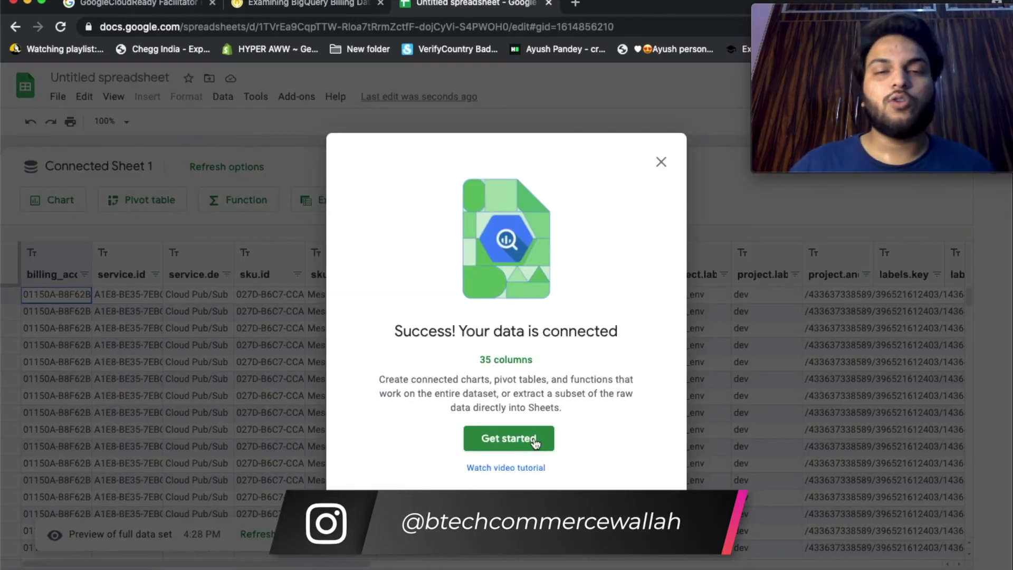
{"action": "left_click", "coordinate": [502, 446]}
- Verify the 'Pull all the billing data into your spreadsheet' checkpoint in Qwiklabs
{"action": "key", "text": "ctrl+shift+Tab"}
{"action": "scroll", "coordinate": [521, 421], "scroll_direction": "down", "scroll_amount": 1}
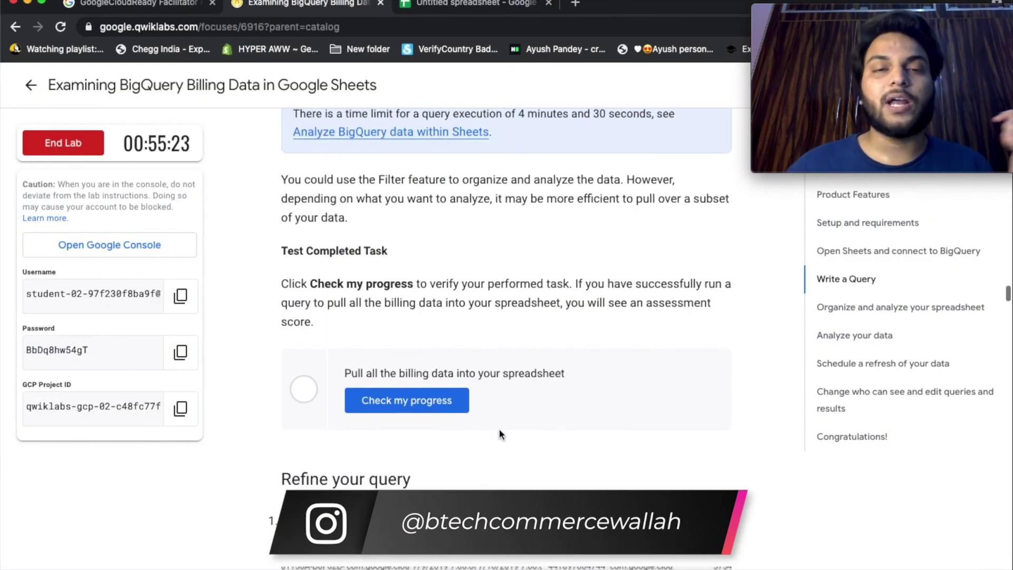
{"action": "left_click", "coordinate": [440, 405]}
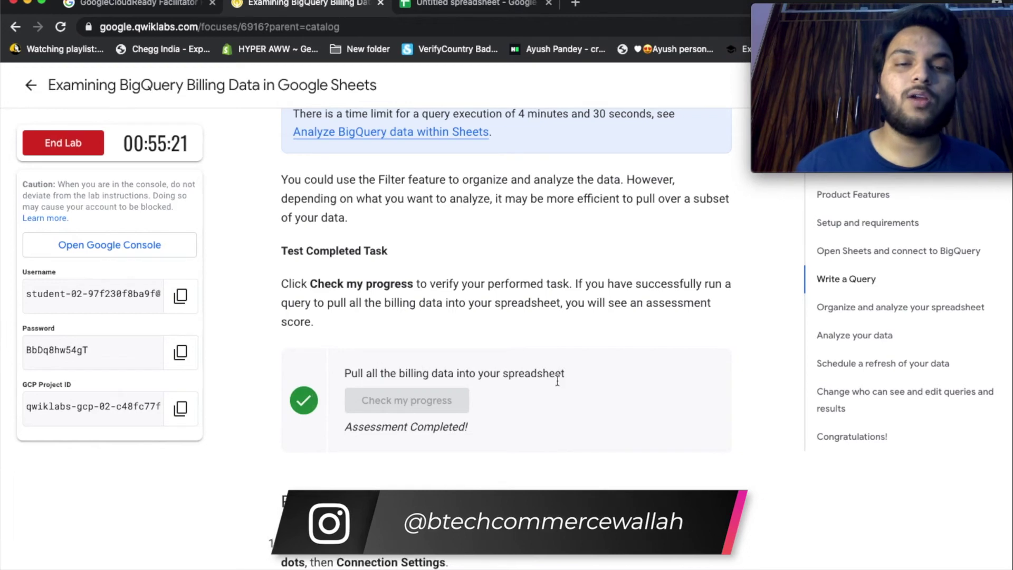
{"action": "scroll", "coordinate": [783, 499], "scroll_direction": "down", "scroll_amount": 5}
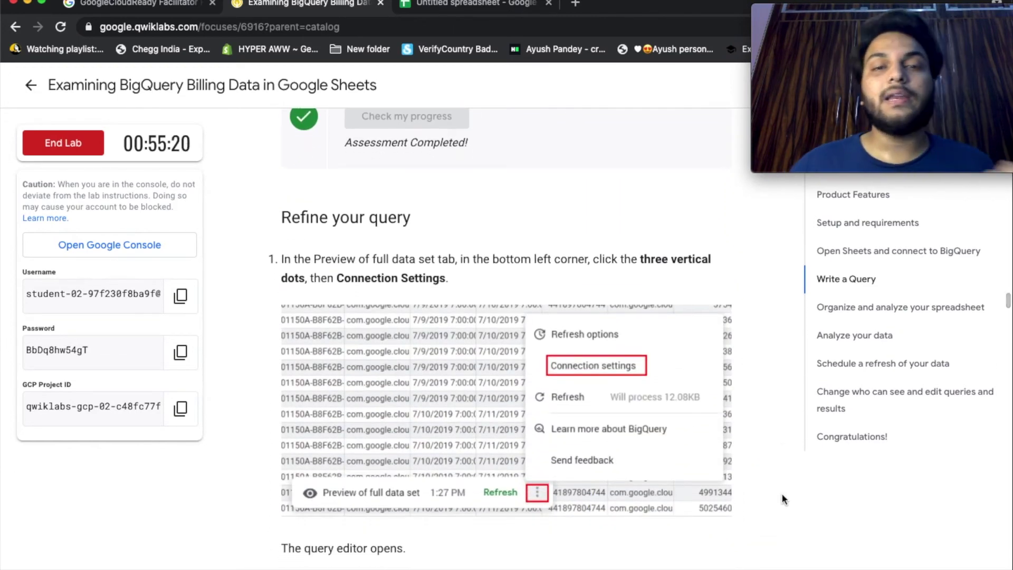
{"action": "scroll", "coordinate": [782, 499], "scroll_direction": "down", "scroll_amount": 2}
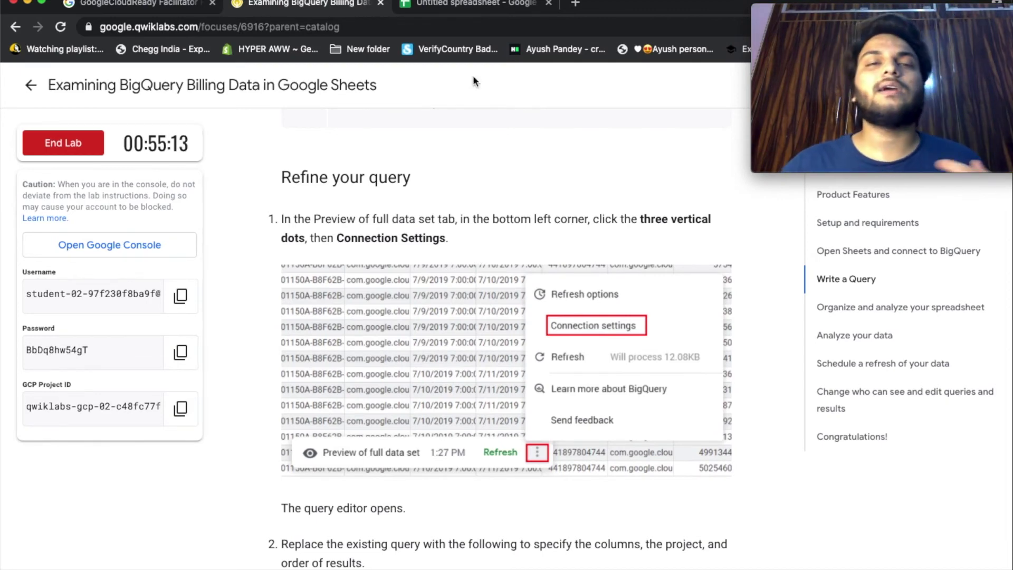
{"action": "left_click", "coordinate": [474, 2]}
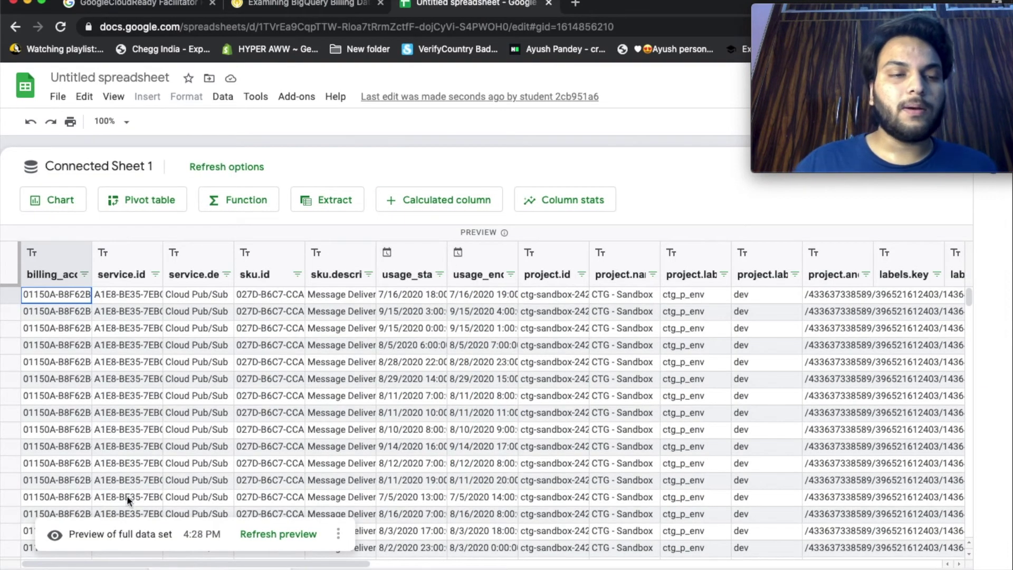
- Open Connection settings and get the refined query from the lab instructions
{"action": "left_click", "coordinate": [339, 535]}
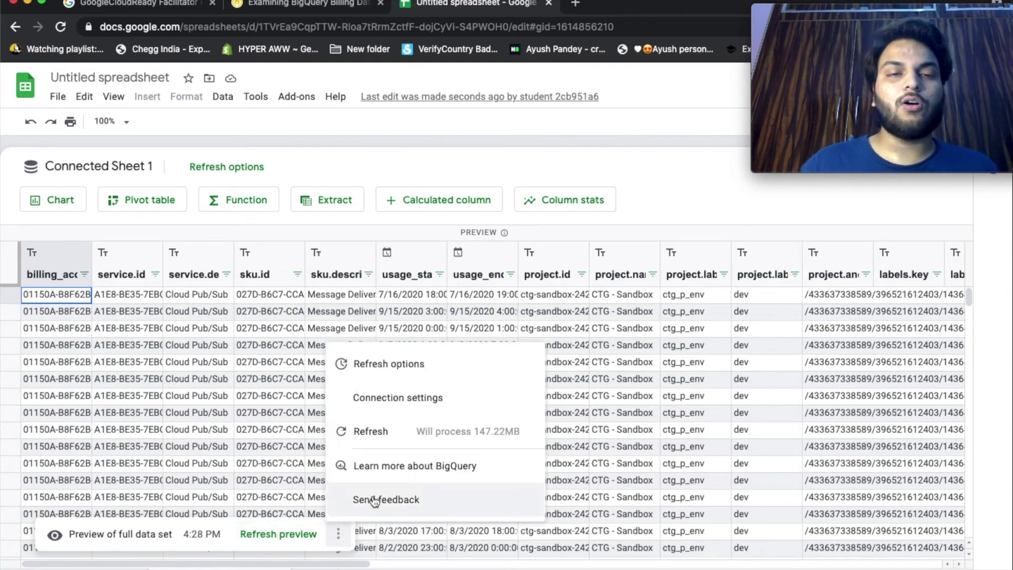
{"action": "left_click", "coordinate": [395, 399]}
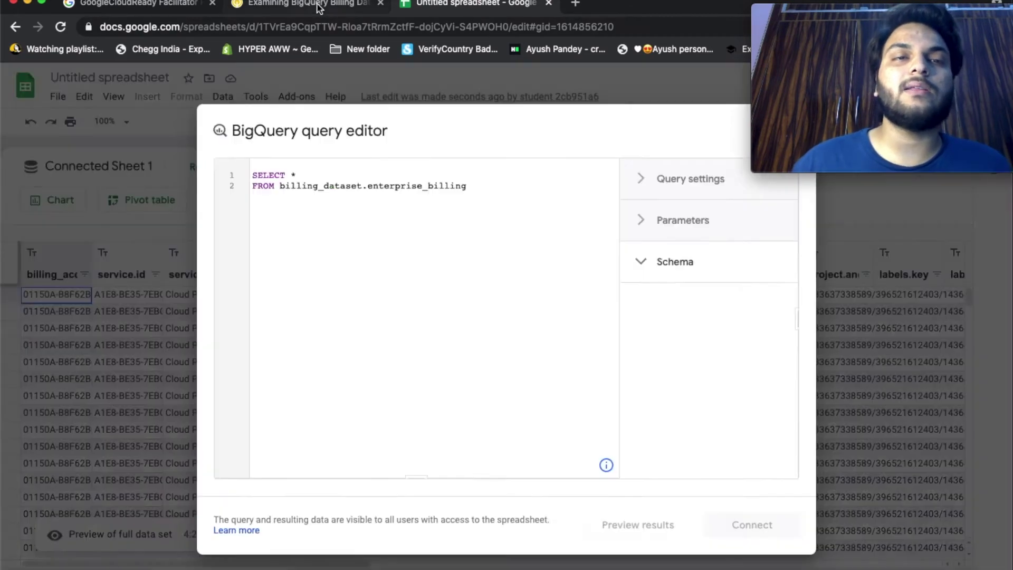
{"action": "left_click", "coordinate": [325, 10]}
{"action": "scroll", "coordinate": [663, 333], "scroll_direction": "down", "scroll_amount": 3}
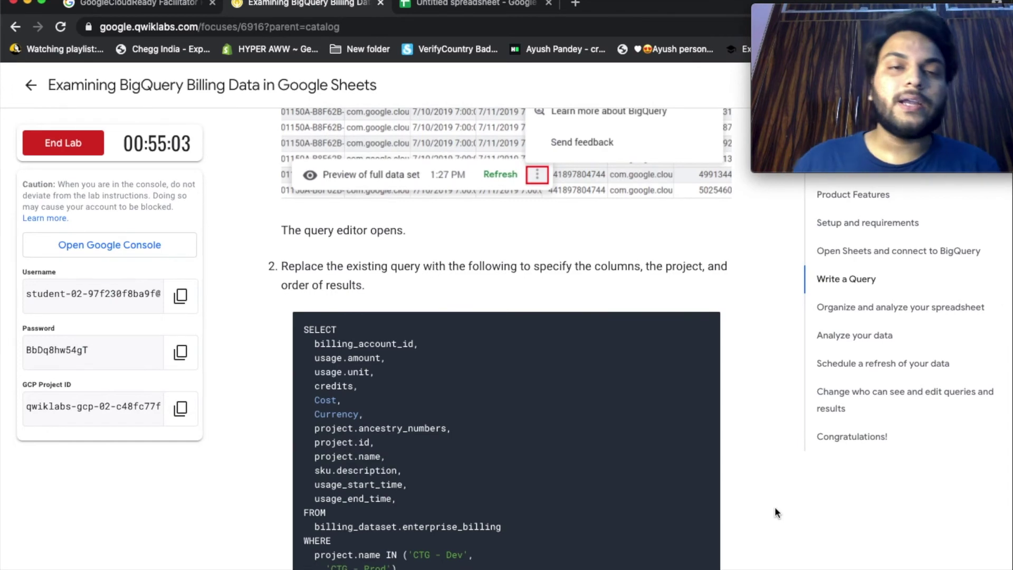
{"action": "scroll", "coordinate": [775, 507], "scroll_direction": "down", "scroll_amount": 2}
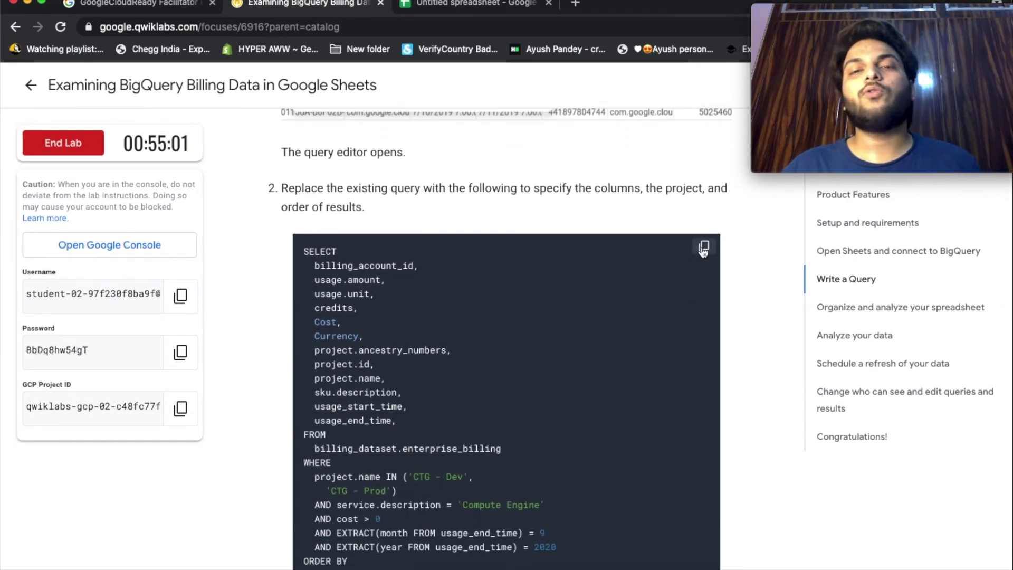
{"action": "left_click", "coordinate": [501, 5]}
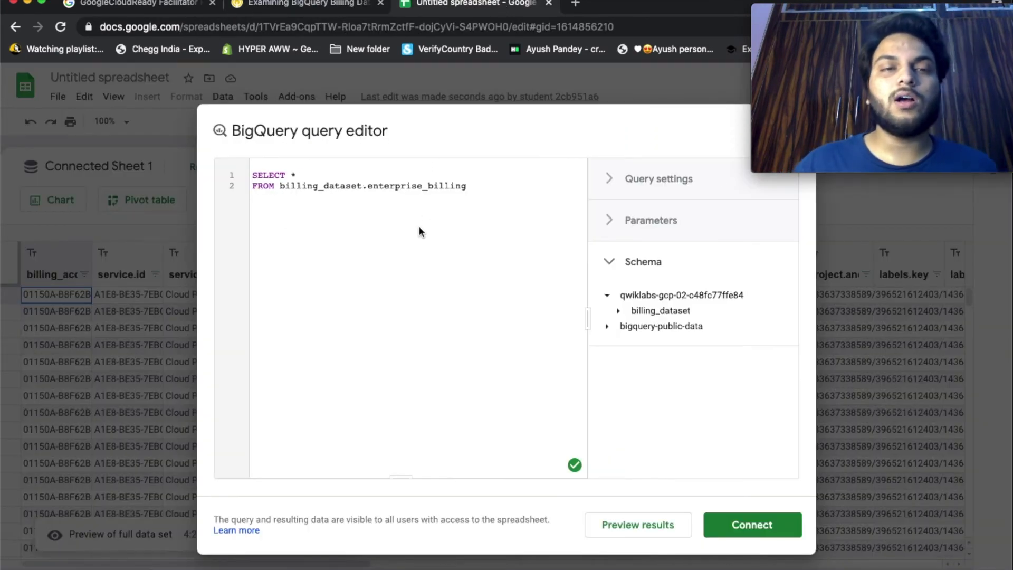
- Replace the query with the CTG - Dev/Prod Compute Engine filter for September 2020
{"action": "left_click_drag", "start_coordinate": [372, 183], "coordinate": [268, 177]}
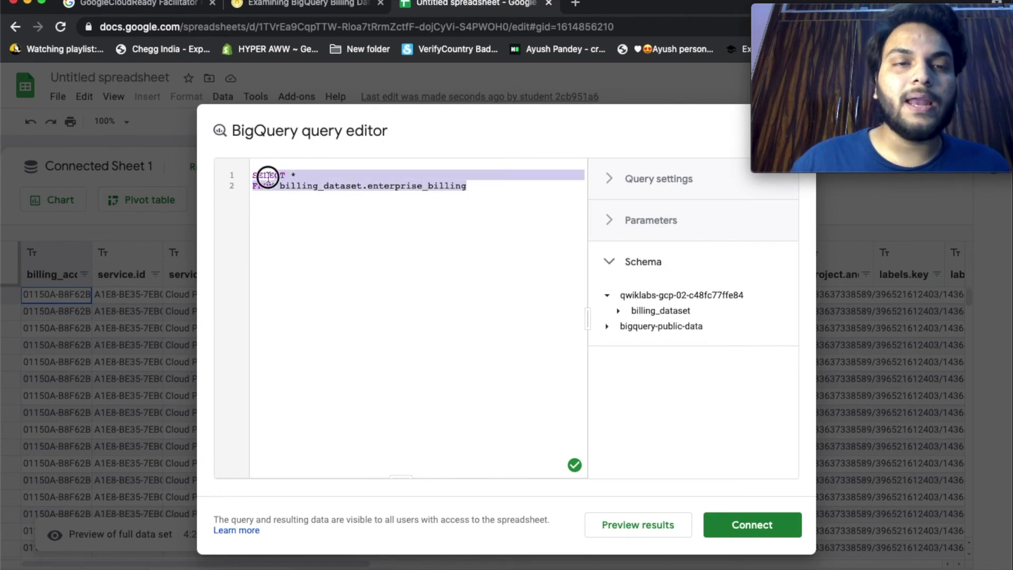
{"action": "key", "text": "BackSpace"}
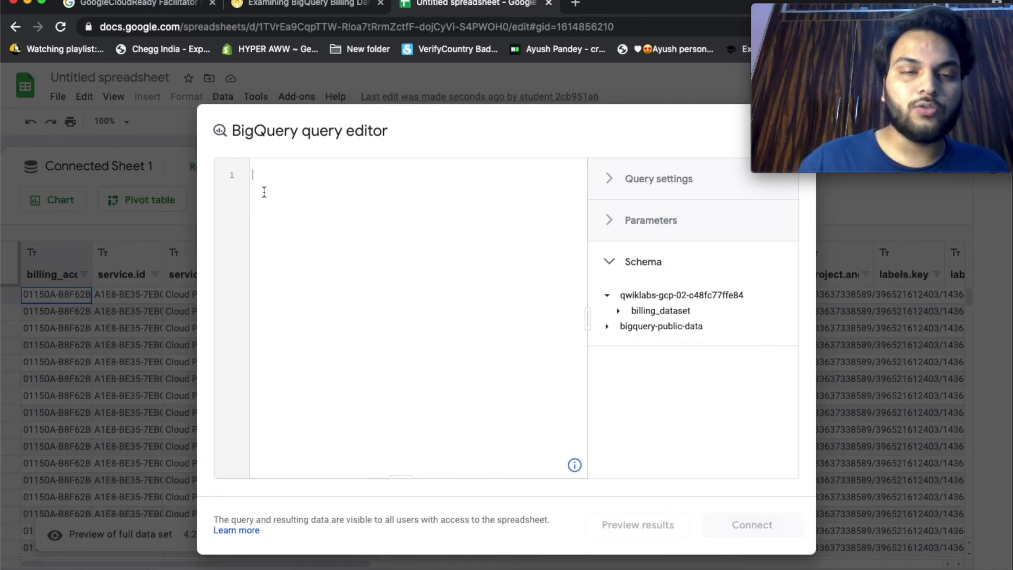
{"action": "type", "text": "SELECT   billing_account_id,   usage.amount,   usage.unit,   credits,   Cost,   Currency,   project.ancestry_numbers,   project.id,   project.name,   sku.description,   usage_start_time,   usage_end_time, FROM   billing_dataset.enterprise_billing WHERE   project.name IN ('CTG - Dev',     'CTG - Prod')   AND service.description = 'Compute Engine'   AND cost > 0   AND EXTRACT(month FROM usage_end_time) = 9   AND EXTRACT(year FROM usage_end_time) = 2020 ORDER BY   project.name"}
{"action": "left_click", "coordinate": [278, 7]}
{"action": "scroll", "coordinate": [443, 229], "scroll_direction": "down", "scroll_amount": 7}
{"action": "scroll", "coordinate": [443, 229], "scroll_direction": "down", "scroll_amount": 2}
{"action": "scroll", "coordinate": [612, 301], "scroll_direction": "up", "scroll_amount": 2}
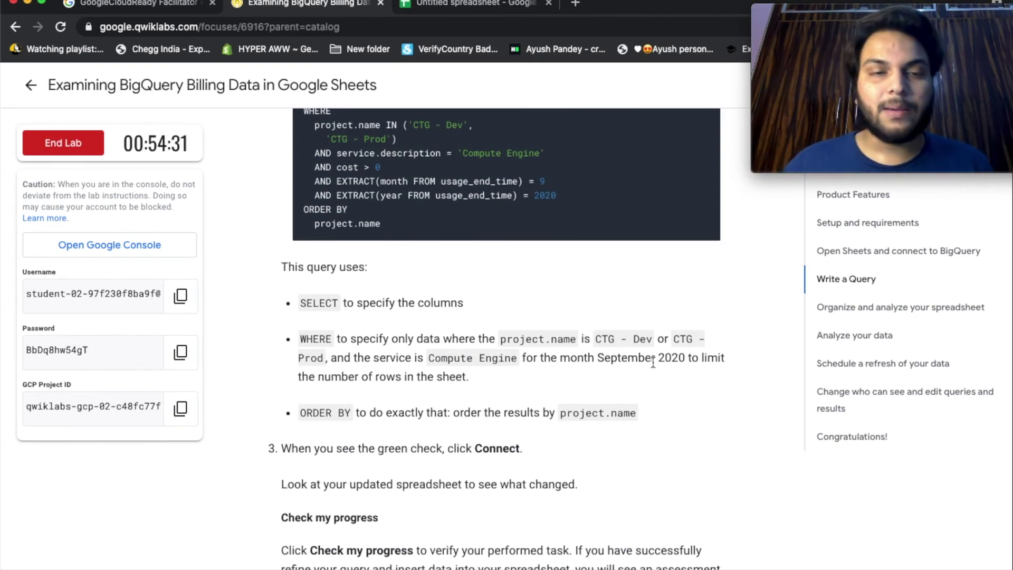
{"action": "scroll", "coordinate": [663, 378], "scroll_direction": "down", "scroll_amount": 1}
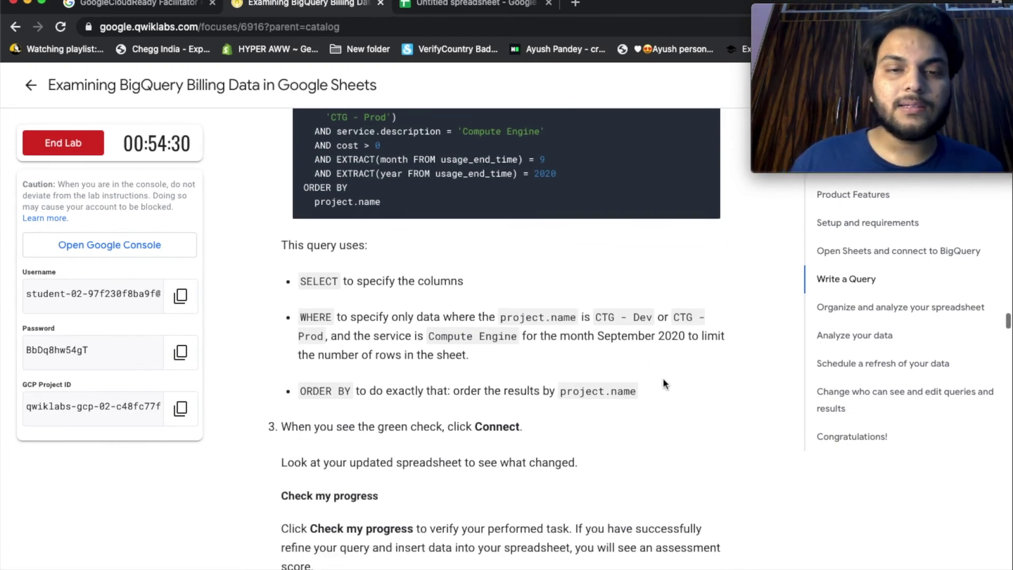
{"action": "scroll", "coordinate": [663, 377], "scroll_direction": "down", "scroll_amount": 3}
{"action": "scroll", "coordinate": [639, 348], "scroll_direction": "up", "scroll_amount": 1}
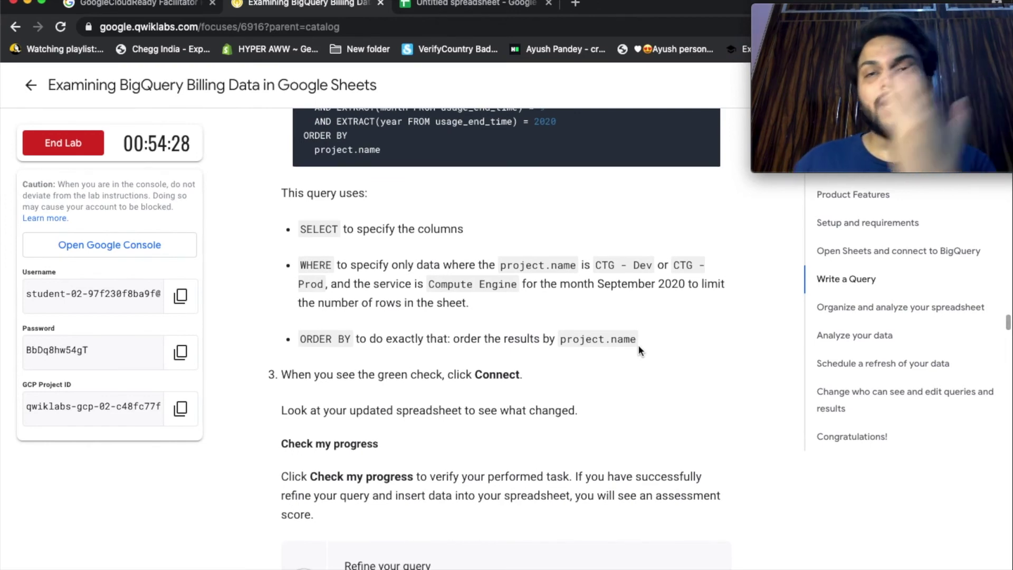
{"action": "scroll", "coordinate": [638, 348], "scroll_direction": "down", "scroll_amount": 1}
{"action": "scroll", "coordinate": [638, 349], "scroll_direction": "down", "scroll_amount": 1}
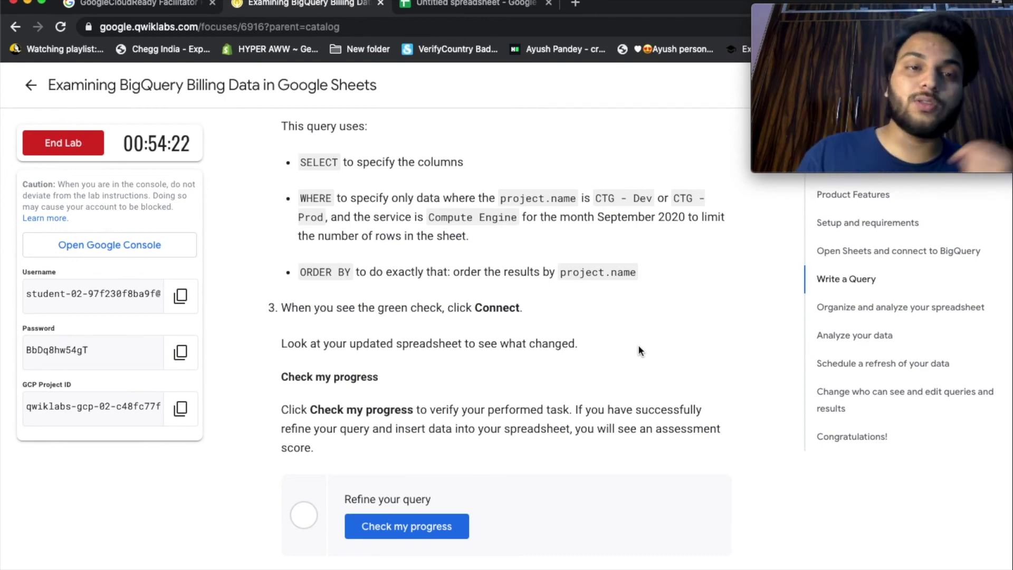
{"action": "scroll", "coordinate": [638, 348], "scroll_direction": "down", "scroll_amount": 1}
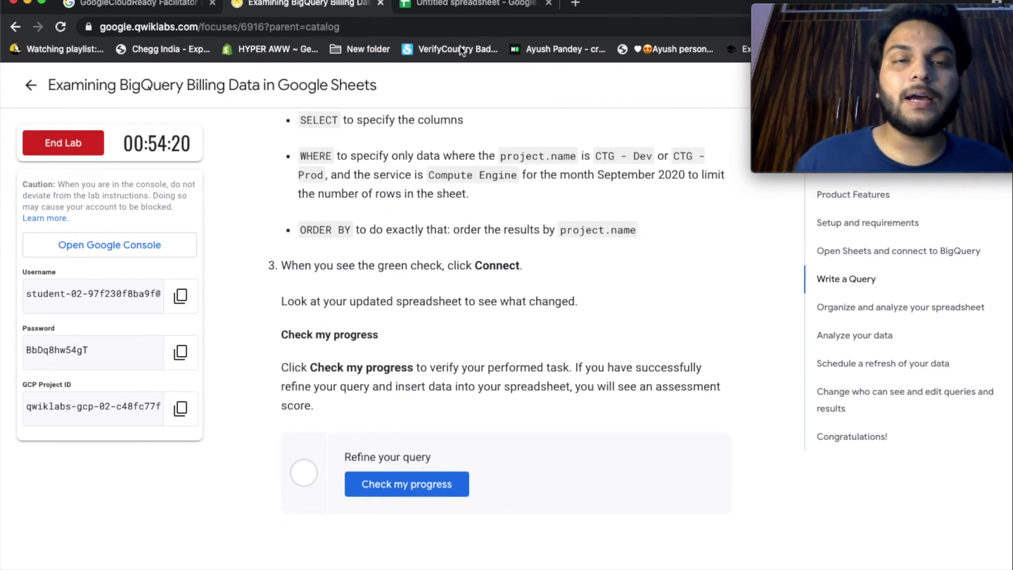
{"action": "left_click", "coordinate": [461, 4]}
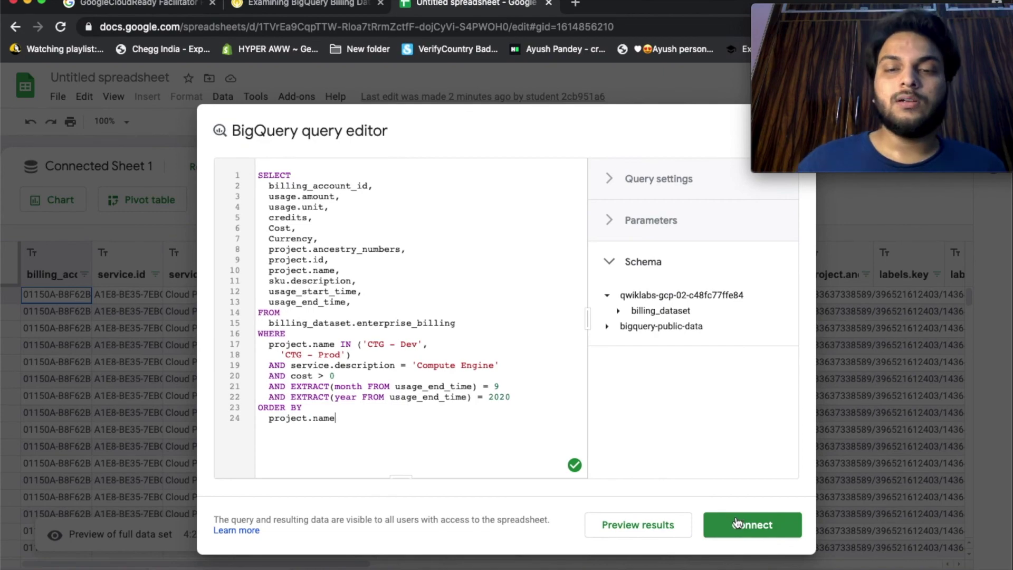
- Connect the refined query so its results load into the sheet, dismissing the data insights tip
{"action": "left_click", "coordinate": [737, 521]}
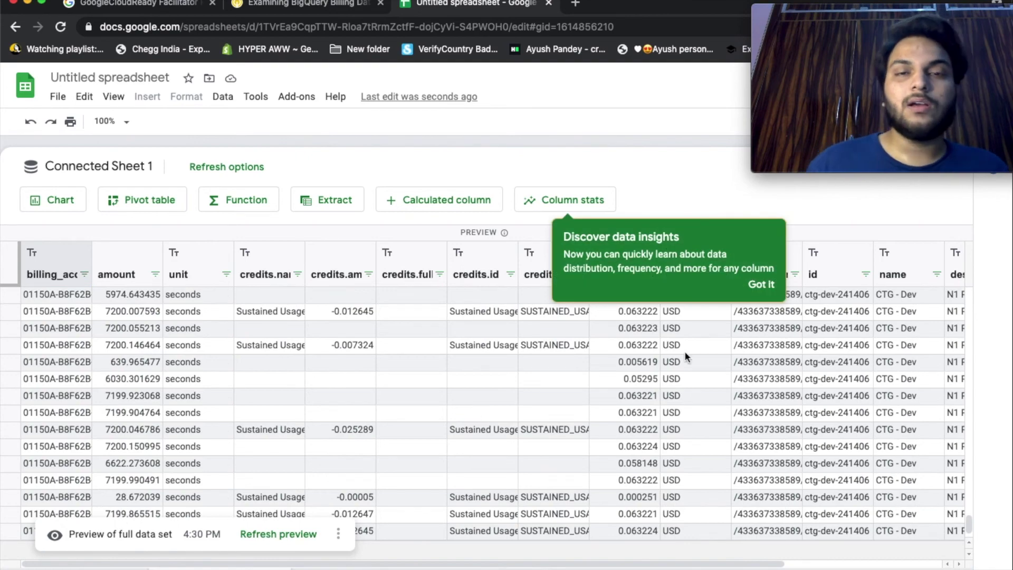
{"action": "left_click", "coordinate": [762, 286]}
{"action": "key", "text": "ctrl+shift+Tab"}
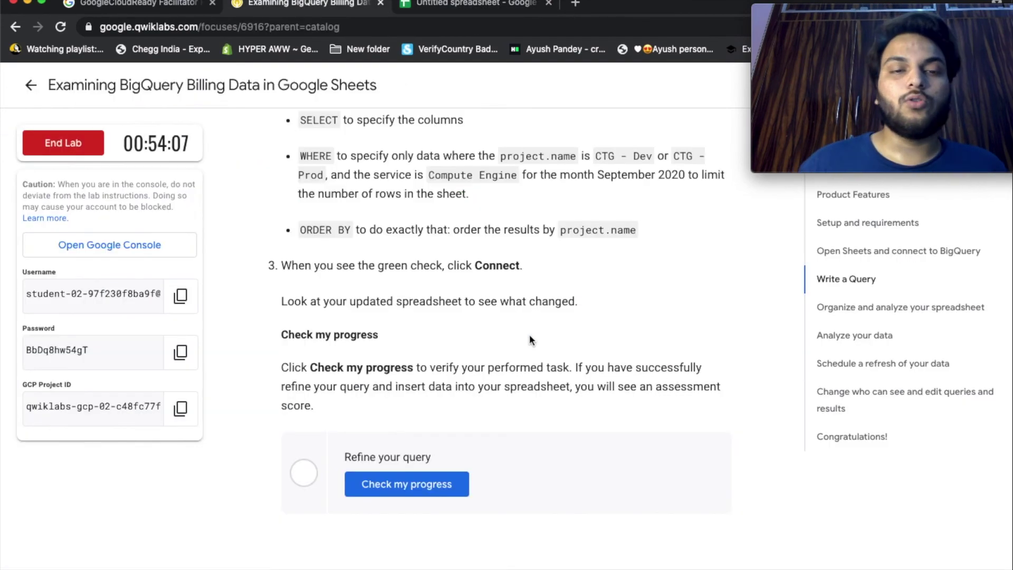
- Check progress on the Refine your query checkpoint in Qwiklabs and confirm the 100/100 score
{"action": "left_click", "coordinate": [442, 483]}
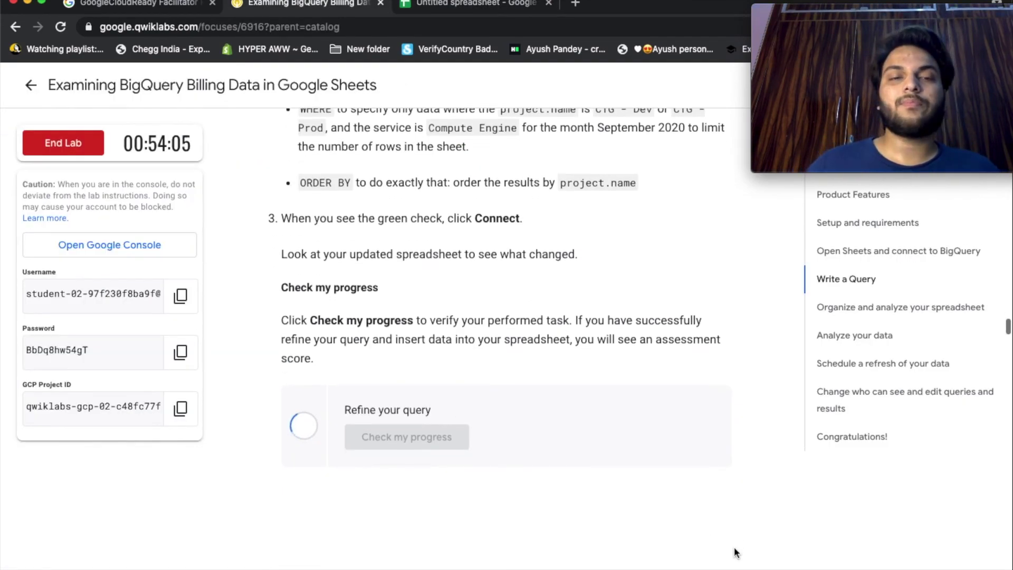
{"action": "scroll", "coordinate": [612, 431], "scroll_direction": "down", "scroll_amount": 3}
{"action": "left_click", "coordinate": [985, 151]}
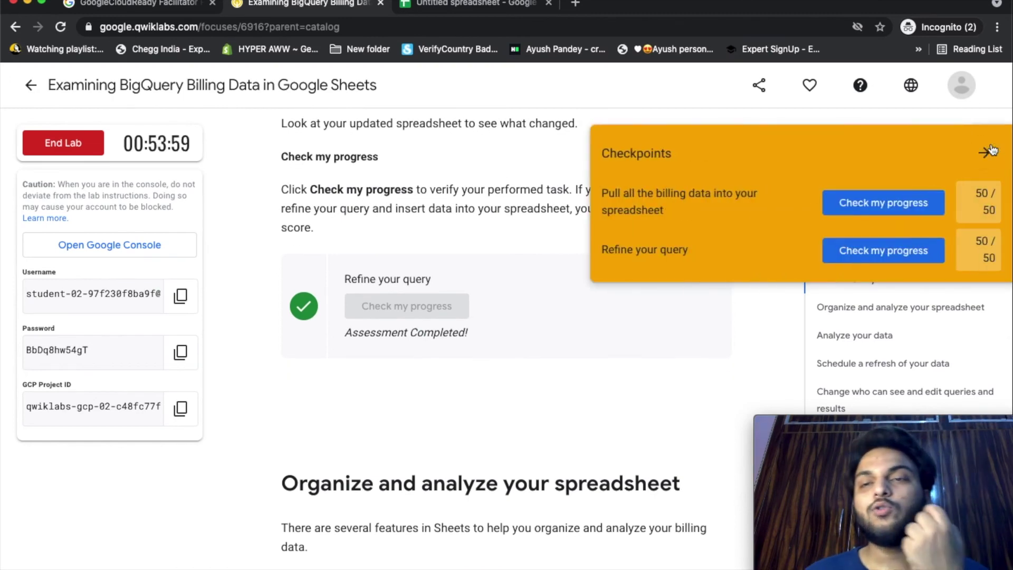
{"action": "left_click", "coordinate": [985, 153]}
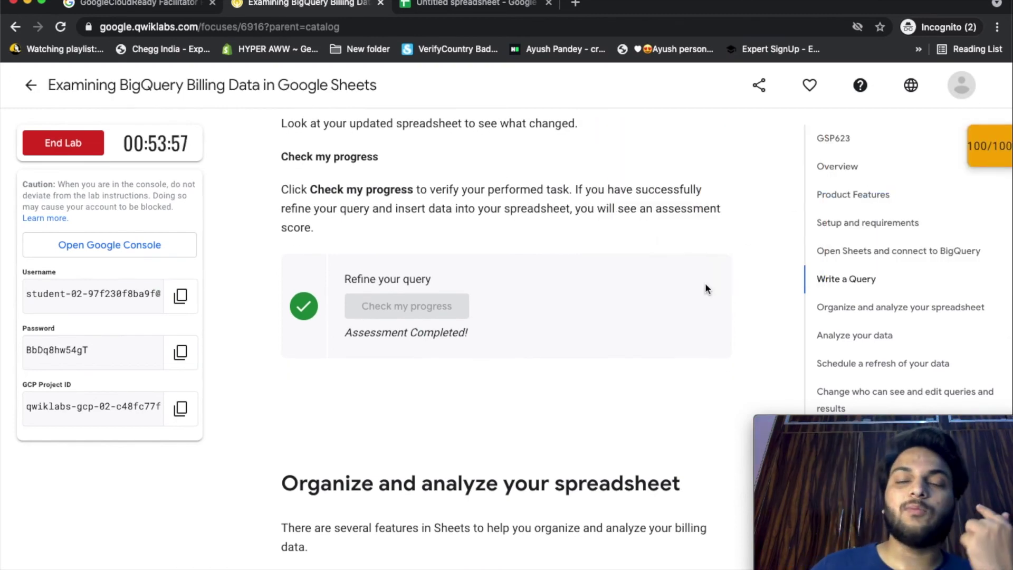
{"action": "scroll", "coordinate": [707, 289], "scroll_direction": "down", "scroll_amount": 4}
{"action": "scroll", "coordinate": [707, 289], "scroll_direction": "down", "scroll_amount": 1}
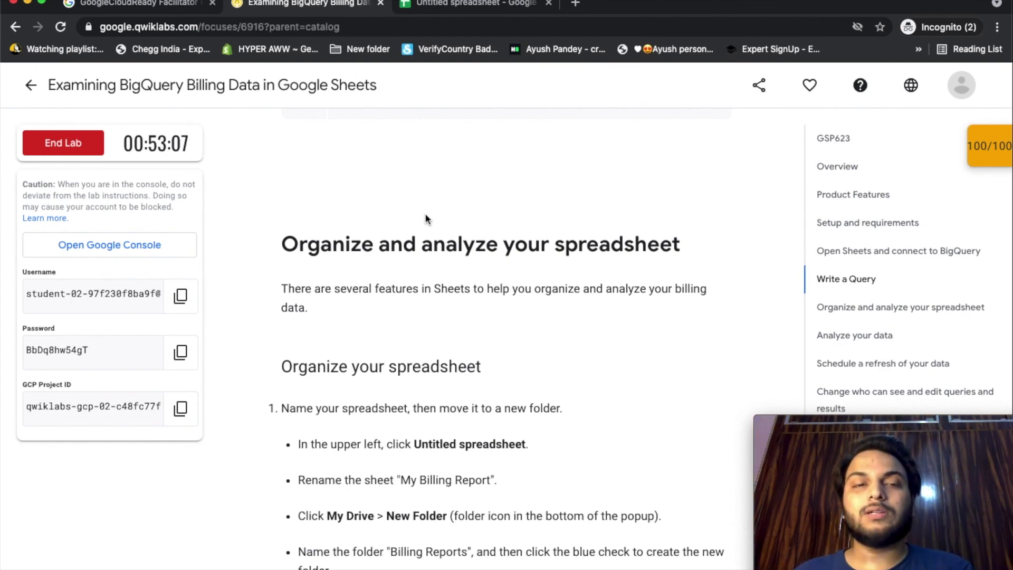
{"action": "scroll", "coordinate": [442, 358], "scroll_direction": "down", "scroll_amount": 5}
{"action": "scroll", "coordinate": [443, 357], "scroll_direction": "down", "scroll_amount": 3}
{"action": "scroll", "coordinate": [442, 357], "scroll_direction": "down", "scroll_amount": 3}
{"action": "scroll", "coordinate": [442, 357], "scroll_direction": "down", "scroll_amount": 1}
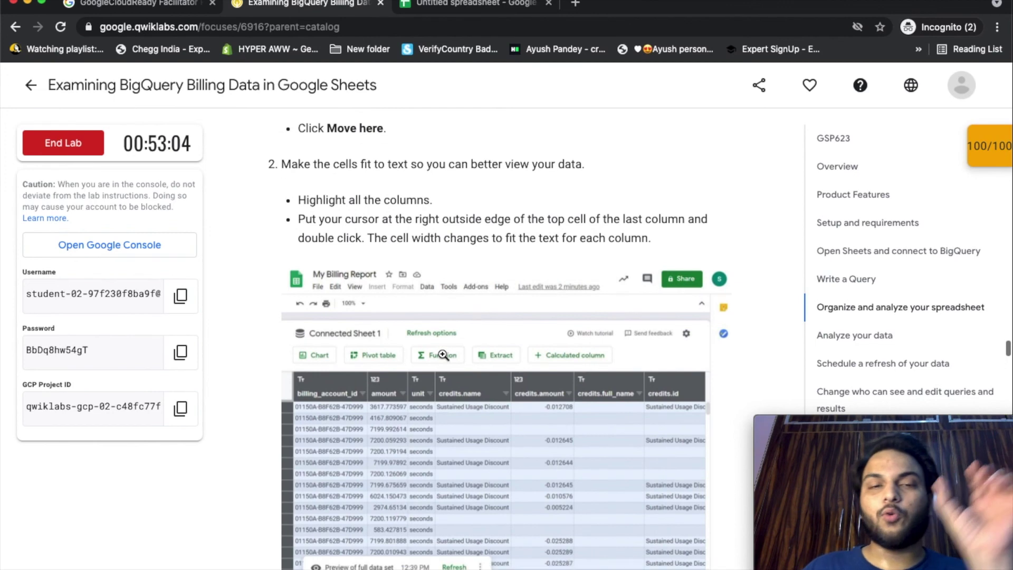
{"action": "scroll", "coordinate": [442, 355], "scroll_direction": "down", "scroll_amount": 3}
{"action": "scroll", "coordinate": [442, 354], "scroll_direction": "down", "scroll_amount": 2}
{"action": "scroll", "coordinate": [474, 379], "scroll_direction": "down", "scroll_amount": 2}
{"action": "scroll", "coordinate": [514, 401], "scroll_direction": "down", "scroll_amount": 4}
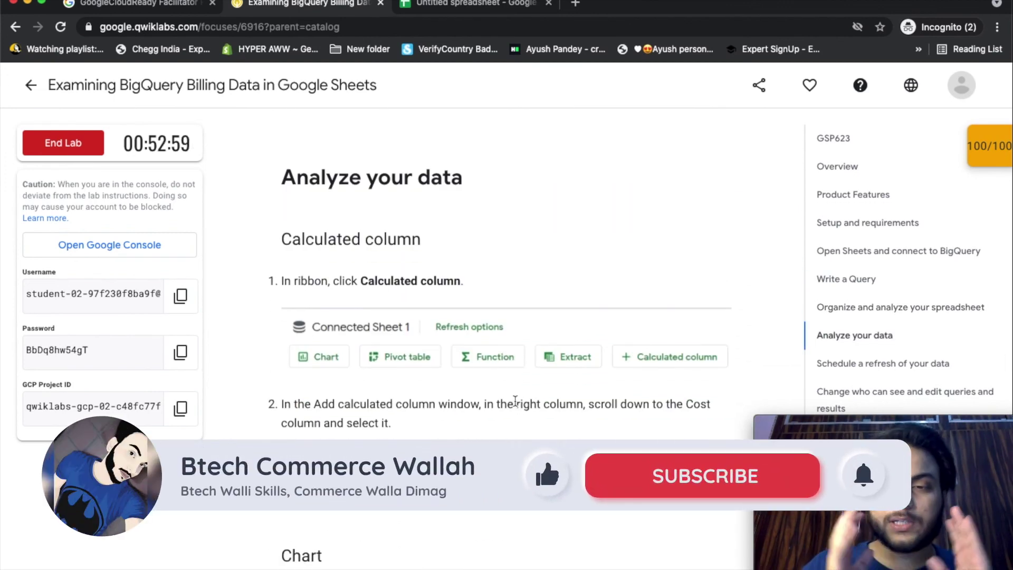
{"action": "scroll", "coordinate": [514, 401], "scroll_direction": "down", "scroll_amount": 5}
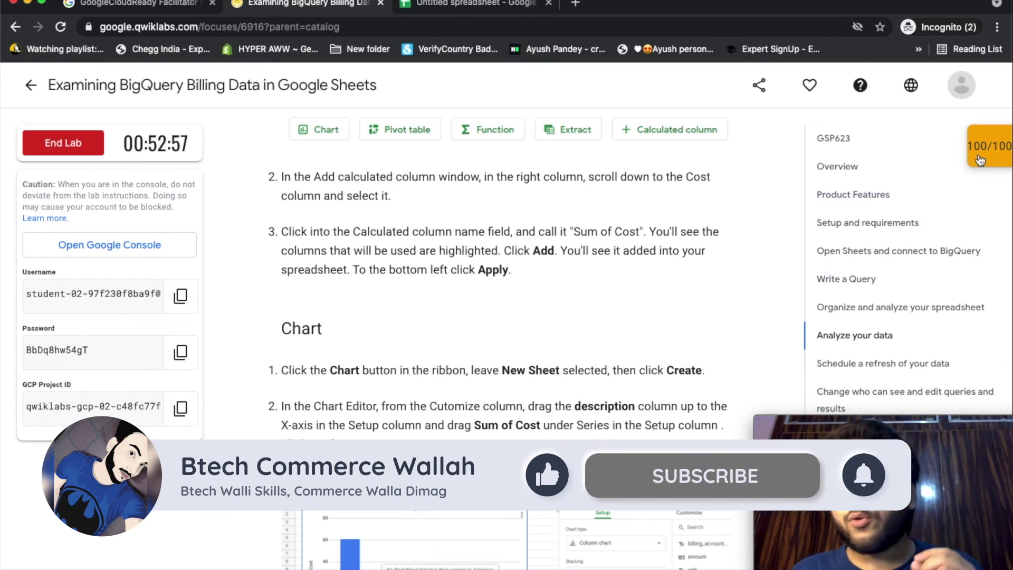